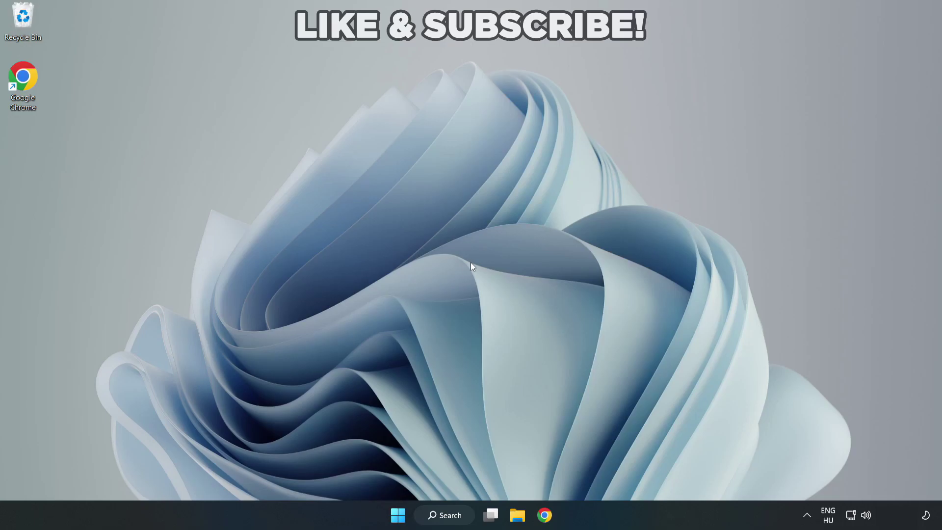
- Search Windows for 'device manager' and launch the Device Manager best match
left_click(448, 517)
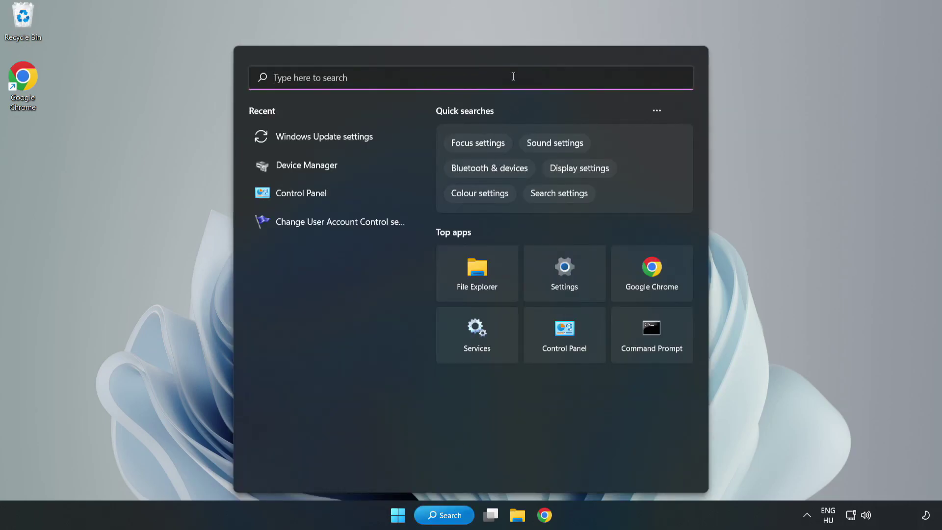
type("device")
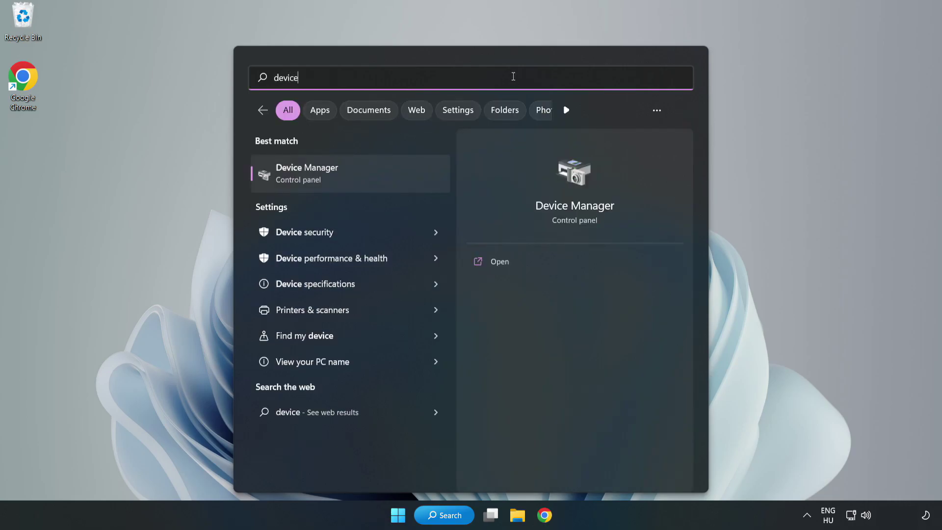
type(" manager")
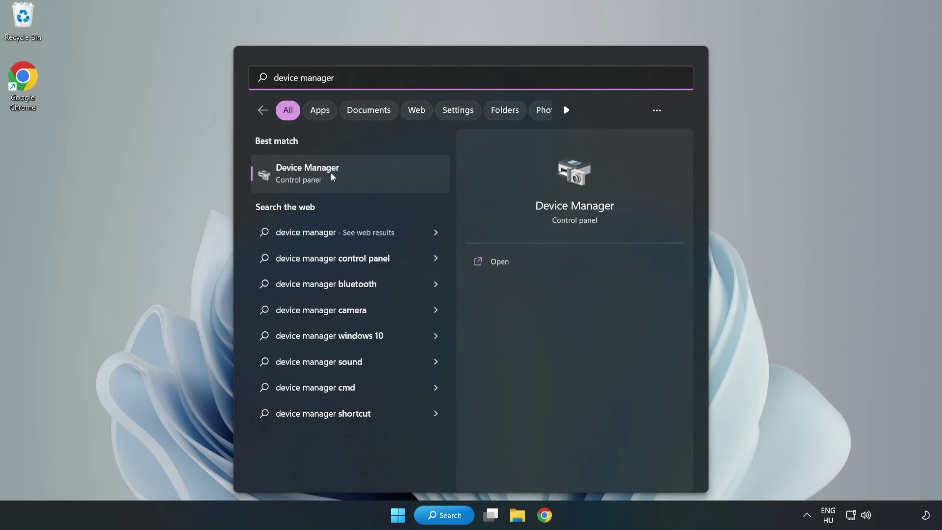
left_click(350, 178)
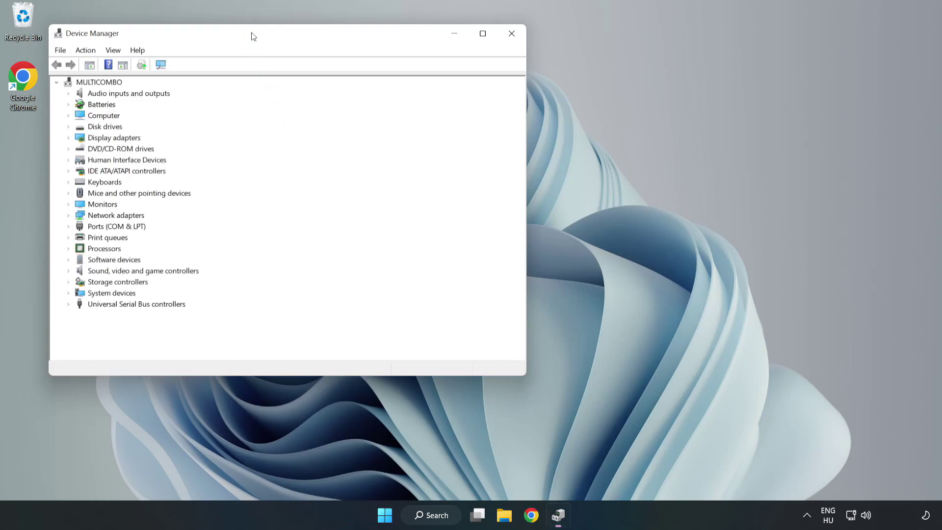
- Expand Display adapters and bring up Update driver for the VMware SVGA 3D adapter
left_click_drag(252, 32, 421, 85)
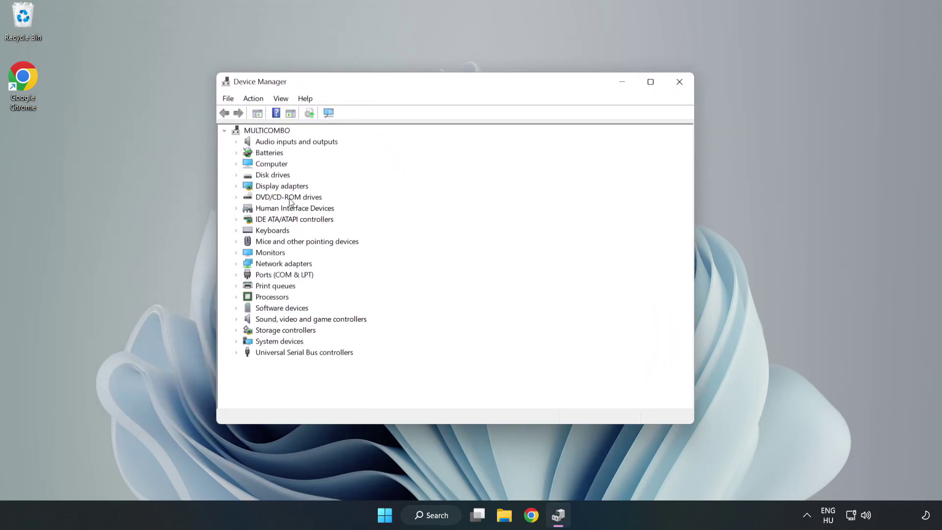
left_click(252, 189)
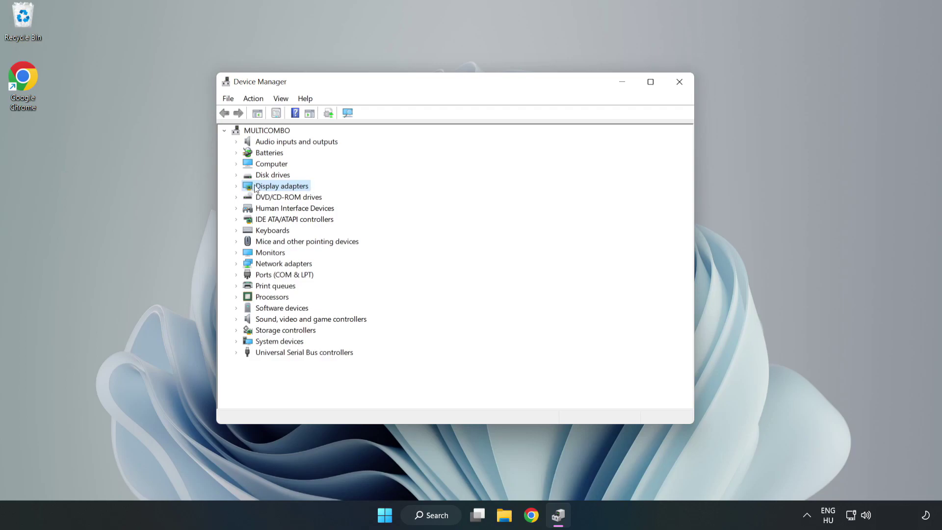
left_click(237, 187)
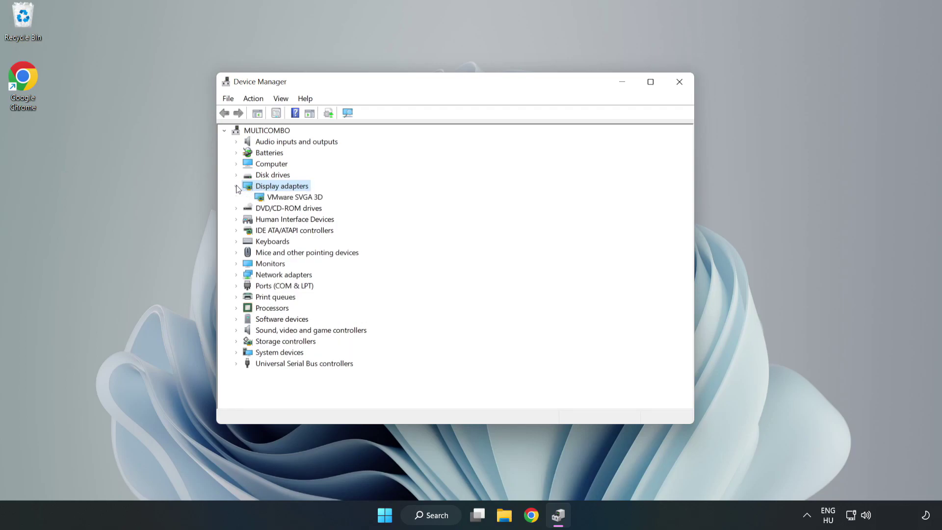
left_click(263, 202)
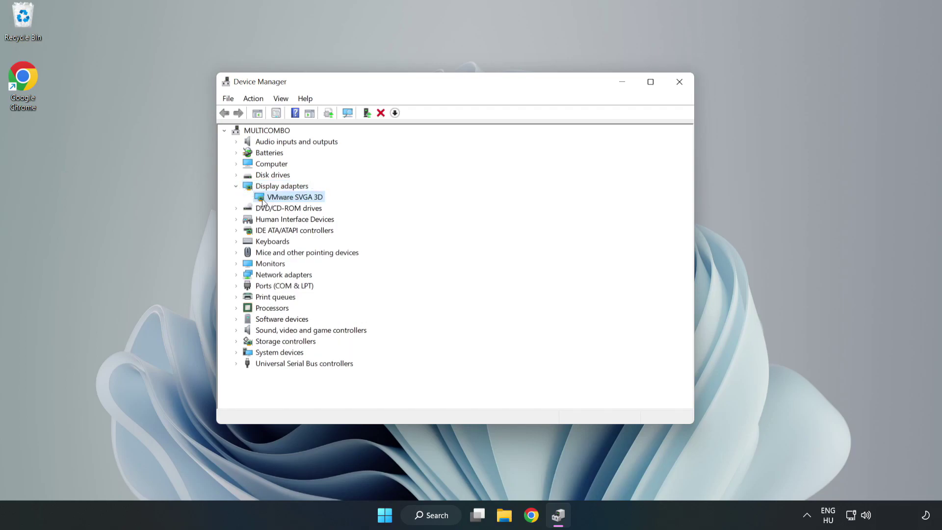
right_click(294, 201)
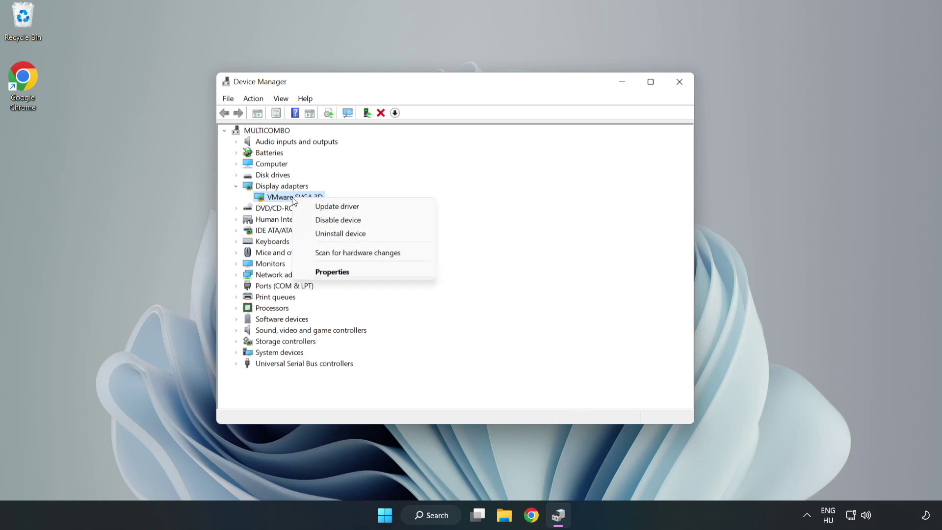
- Search automatically for a VMware SVGA 3D driver, then close the wizard and Device Manager
left_click(365, 211)
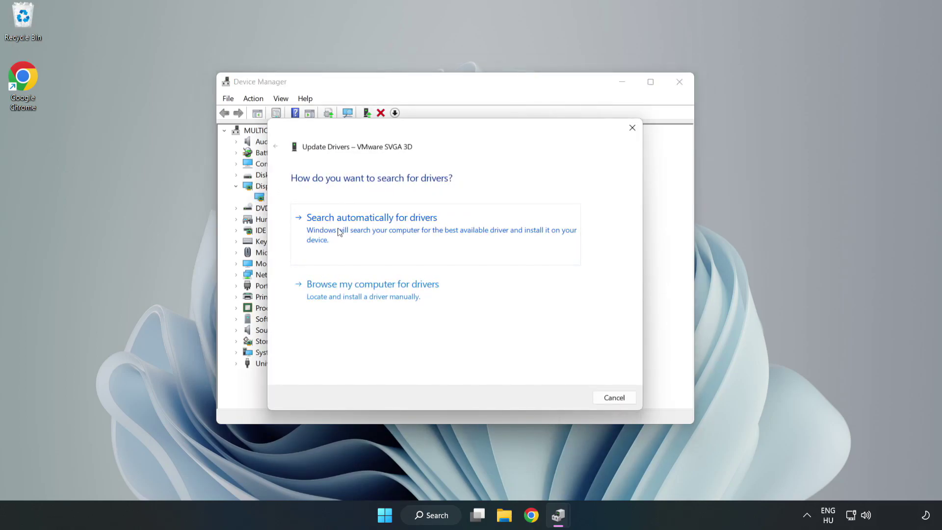
left_click(374, 230)
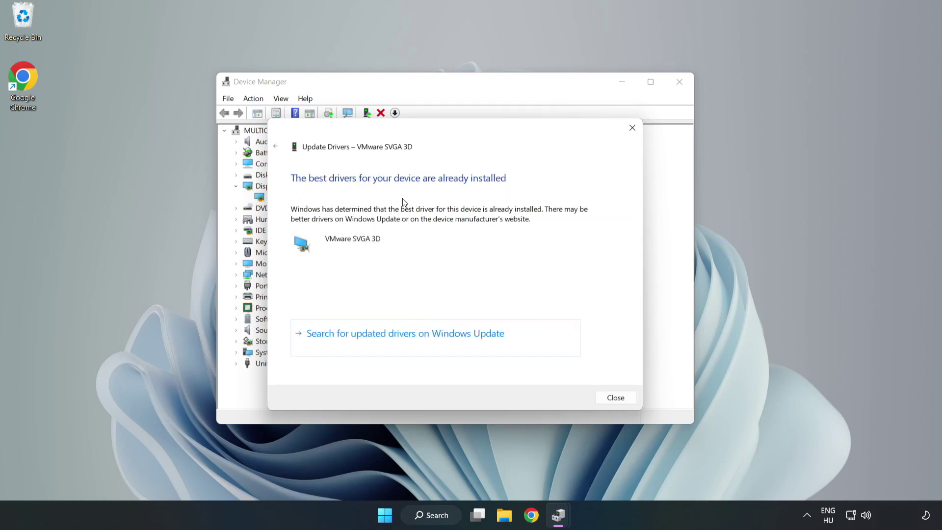
left_click(616, 398)
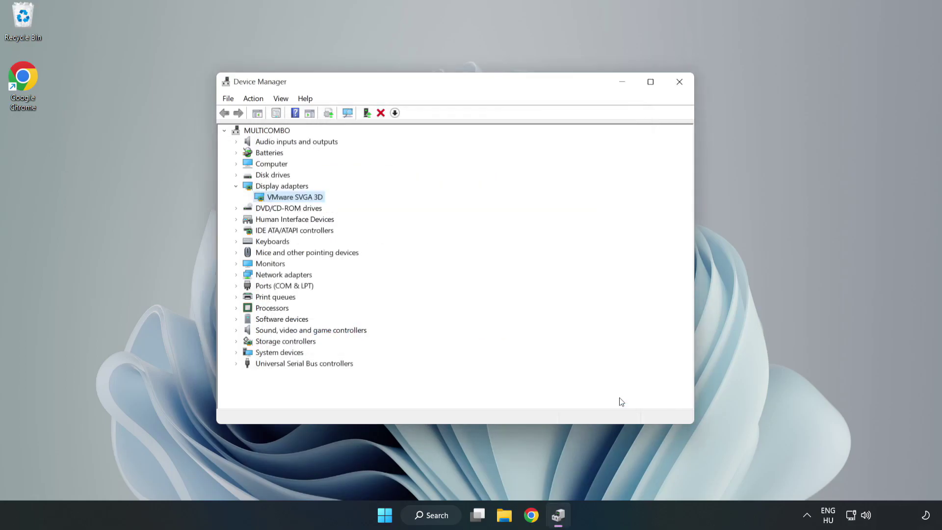
left_click(680, 86)
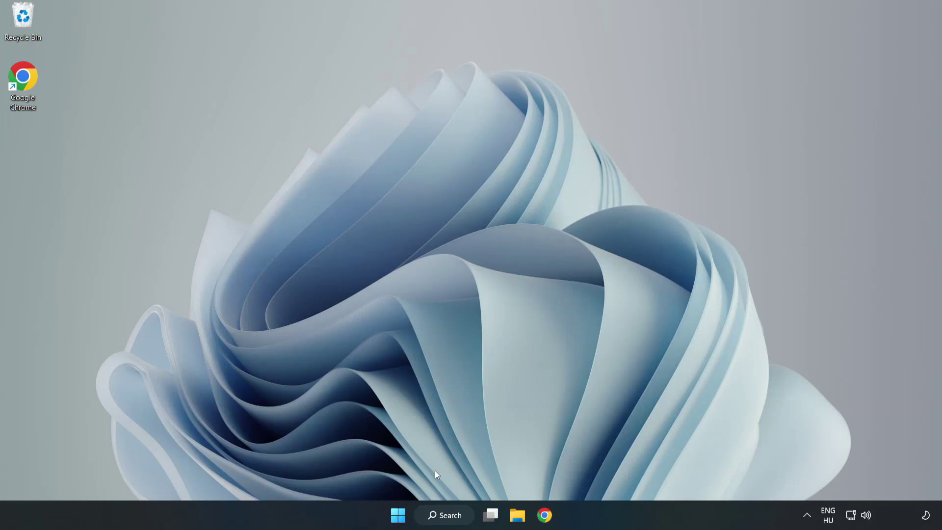
- Search Windows for 'updates' and open the Windows Update settings page
left_click(452, 521)
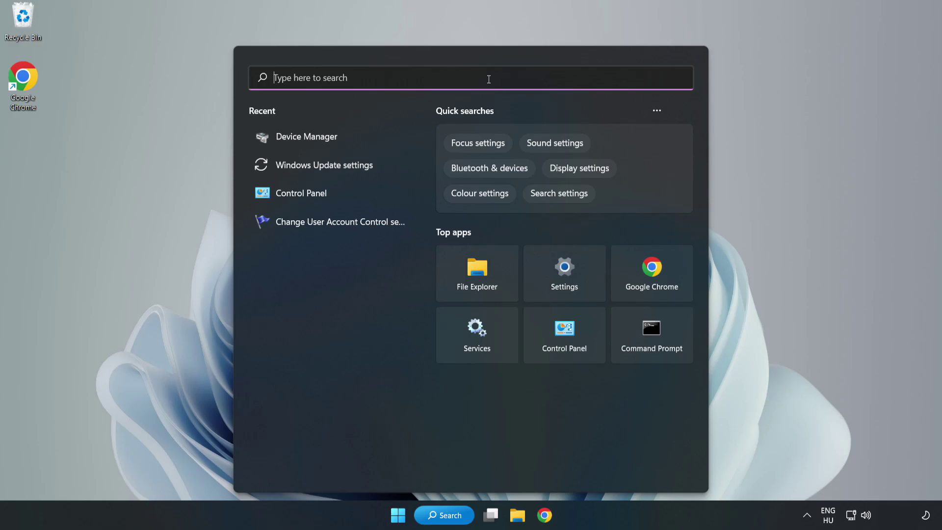
type("updates")
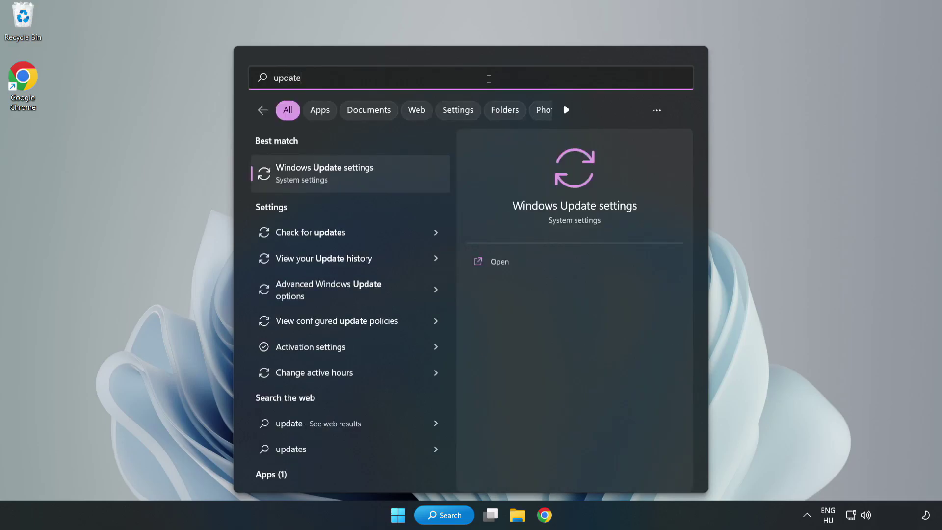
left_click(336, 177)
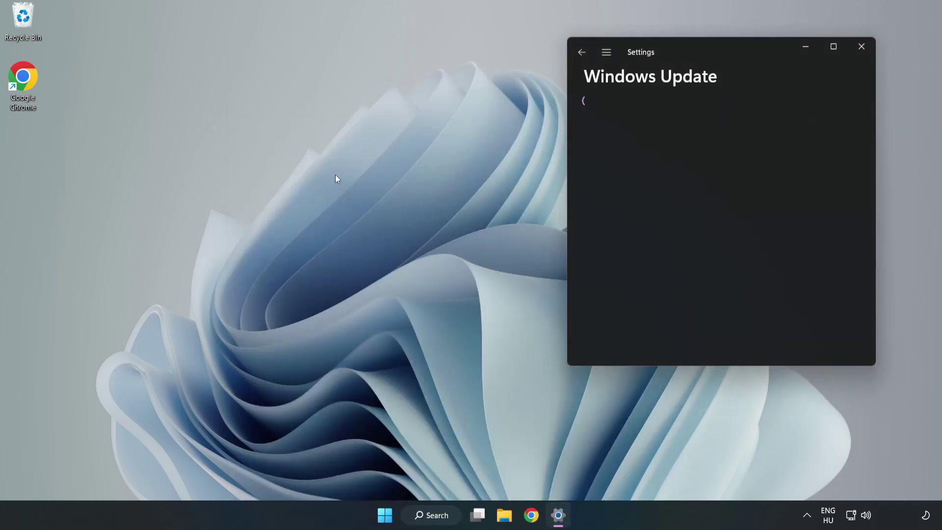
- Maximize Settings and run Check for updates on the Windows Update page
left_click(834, 46)
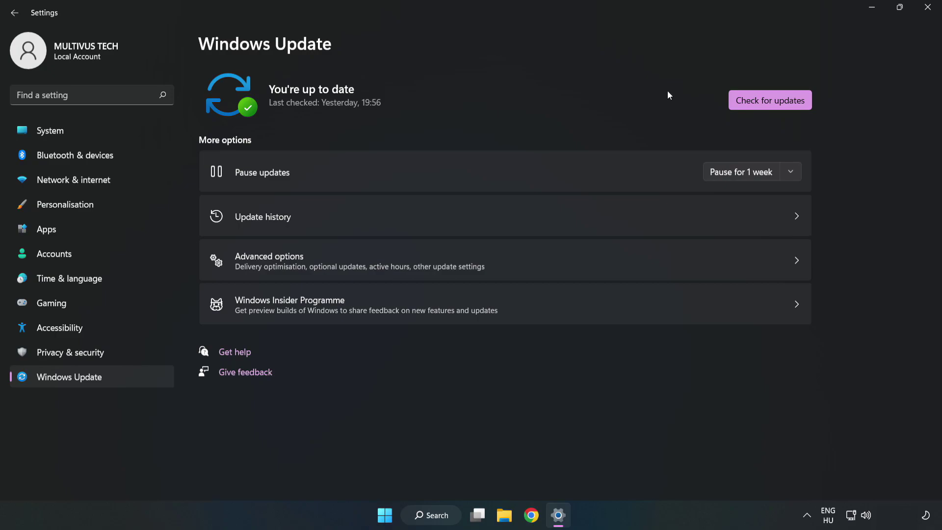
left_click(773, 102)
- Close Settings and open the YOUR NOT WORKING APP shortcut's Properties, centred on screen
left_click(930, 13)
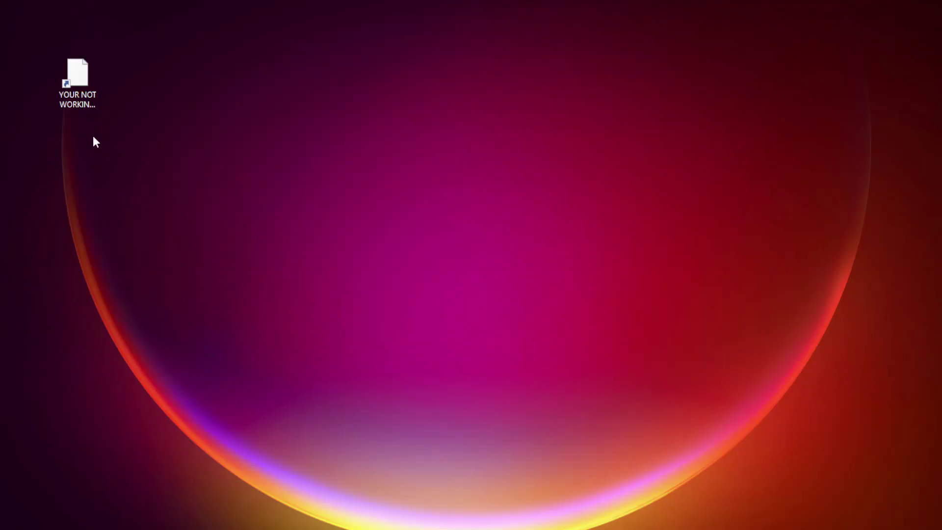
left_click_drag(93, 135, 25, 60)
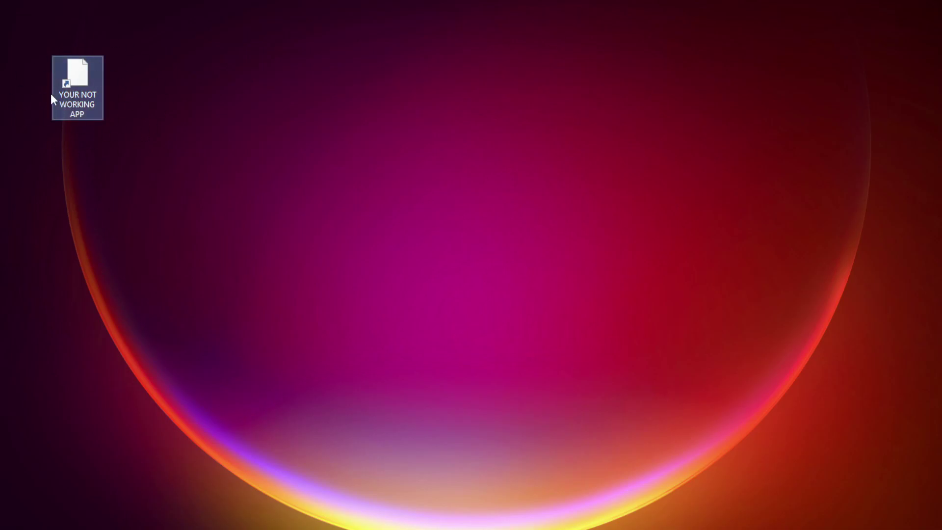
right_click(77, 70)
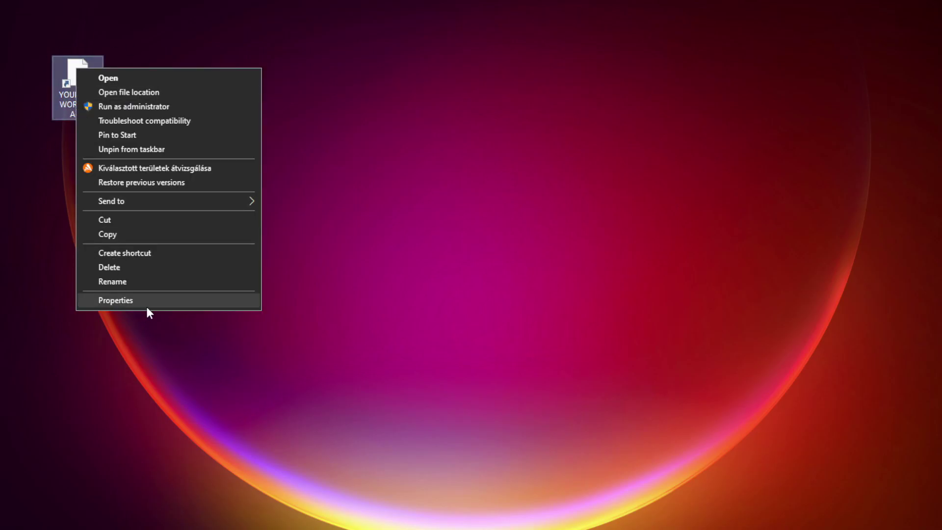
left_click(188, 301)
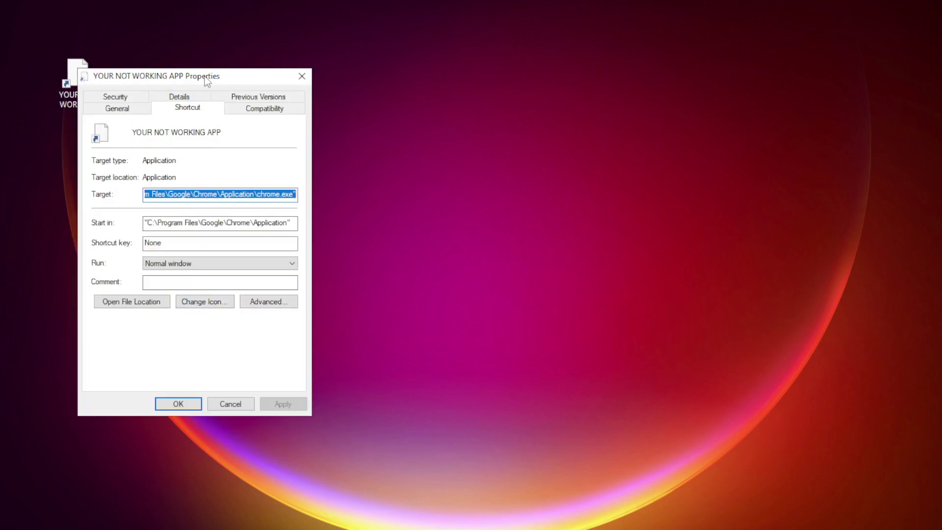
left_click_drag(207, 79, 473, 105)
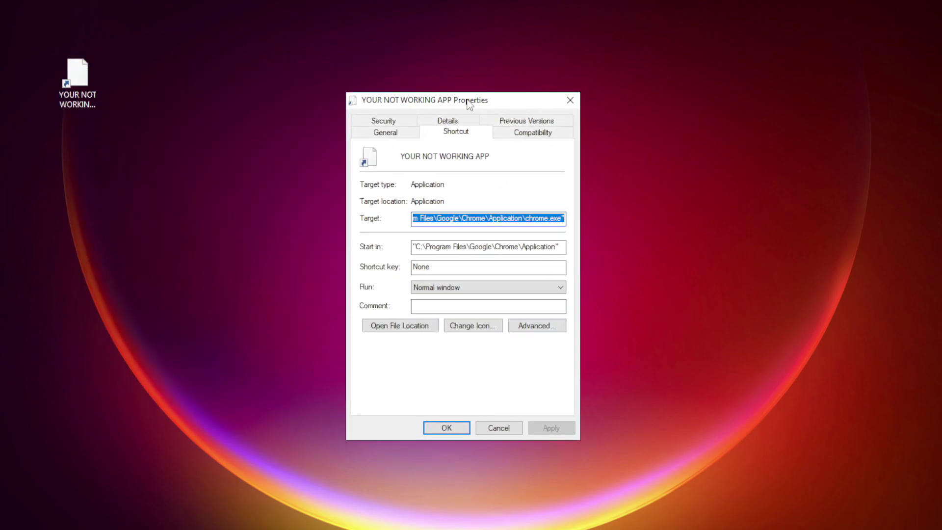
- Set the shortcut to Windows 8 compatibility mode, fullscreen optimizations off, run as administrator, and save
left_click(549, 134)
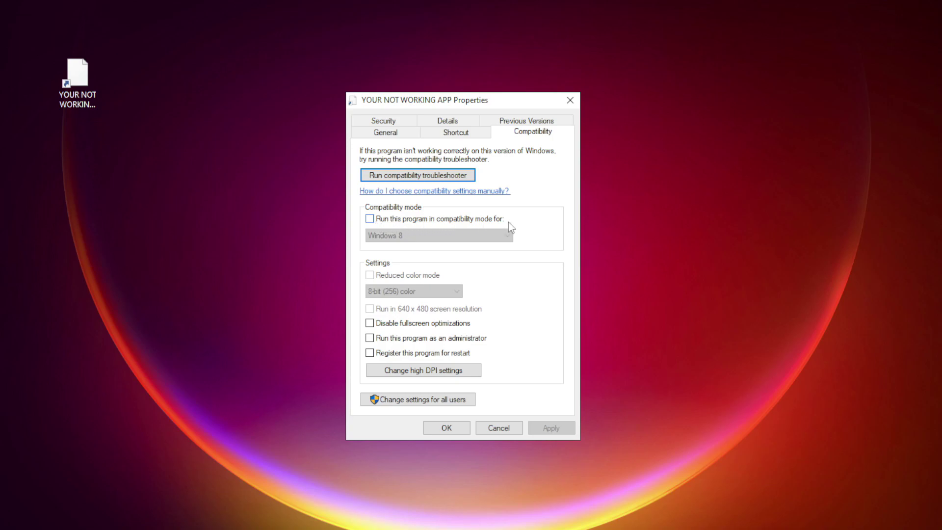
left_click(382, 219)
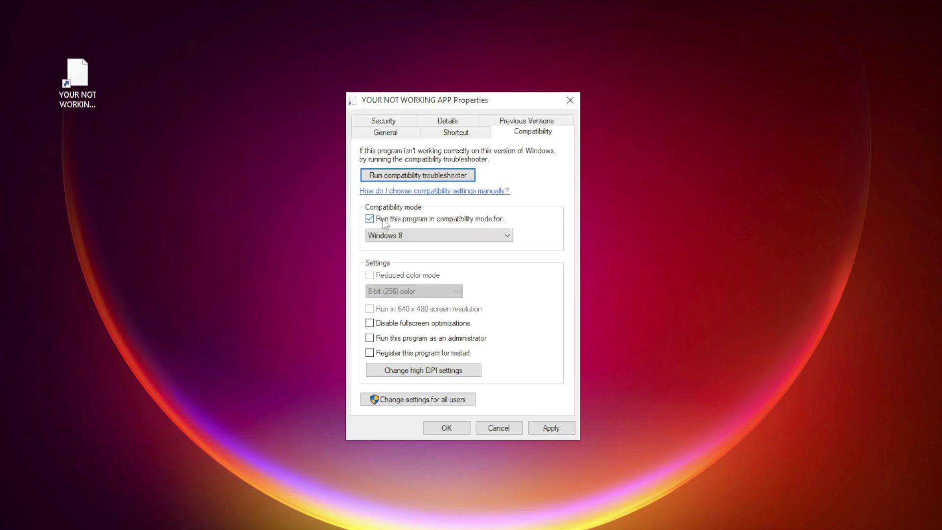
left_click(421, 240)
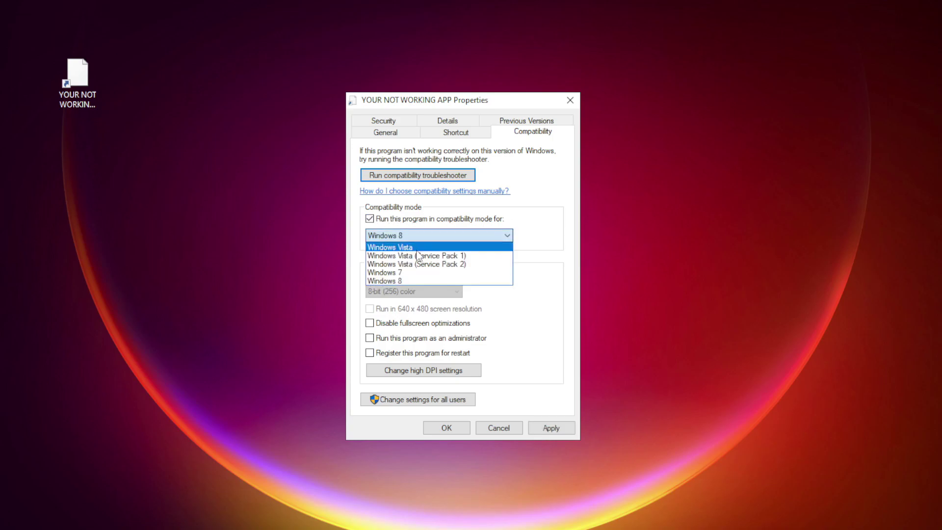
left_click(411, 280)
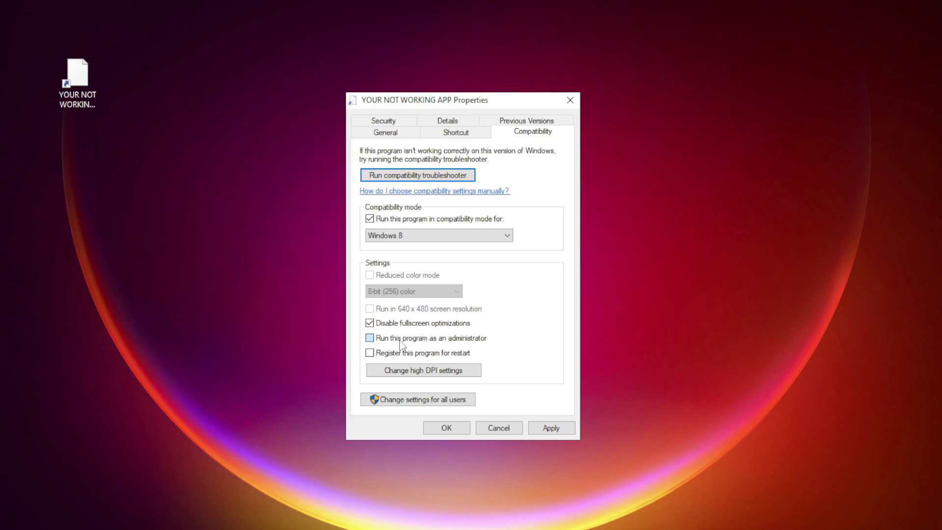
left_click(381, 338)
left_click(558, 430)
left_click(447, 428)
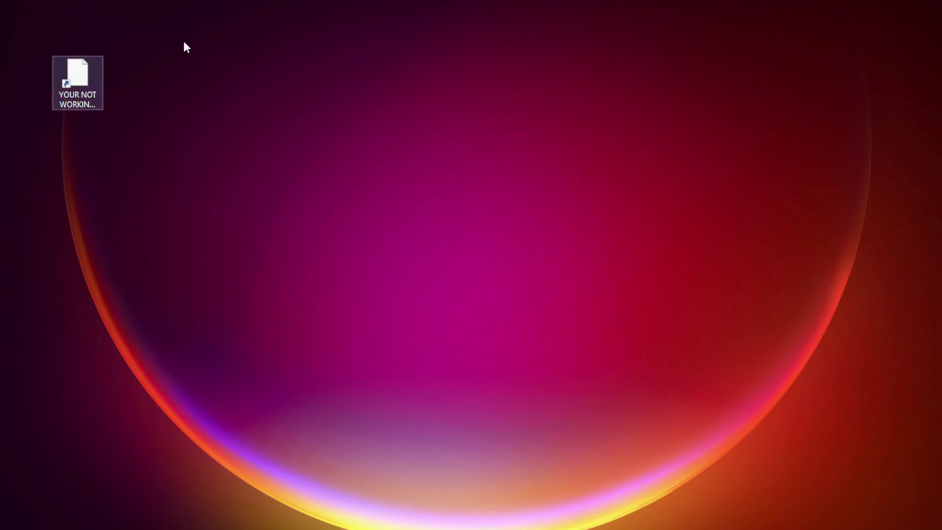
- Open the YOUR NOT WORKING APP shortcut from the desktop
double_click(72, 84)
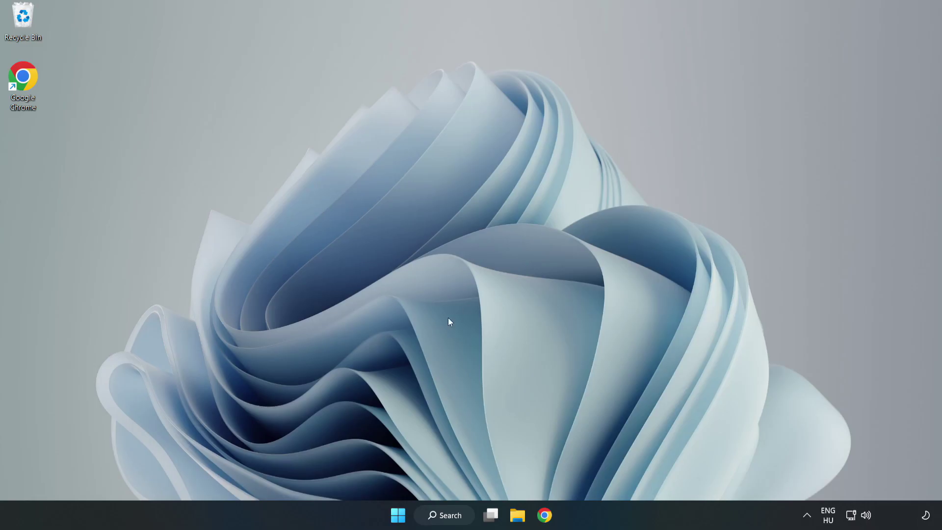
- Open Task Manager from the Start context menu and show its Startup apps list
right_click(400, 520)
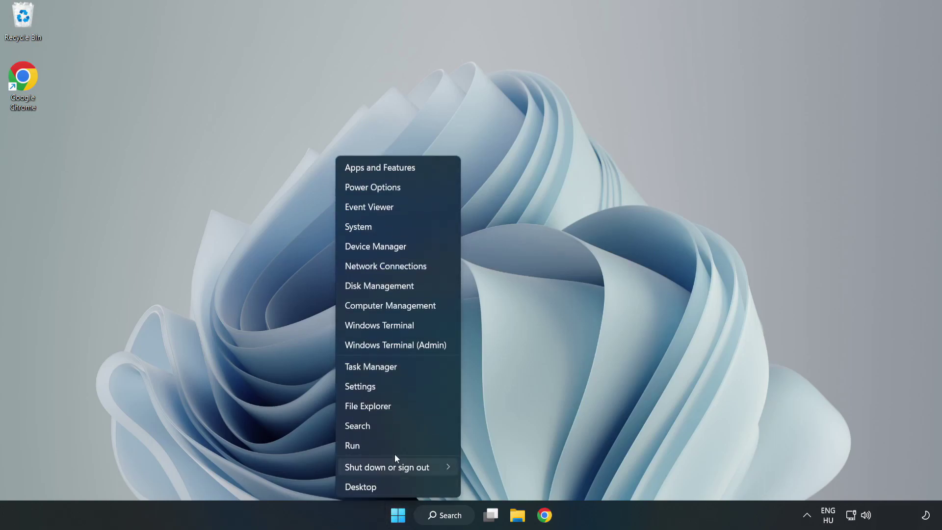
left_click(397, 369)
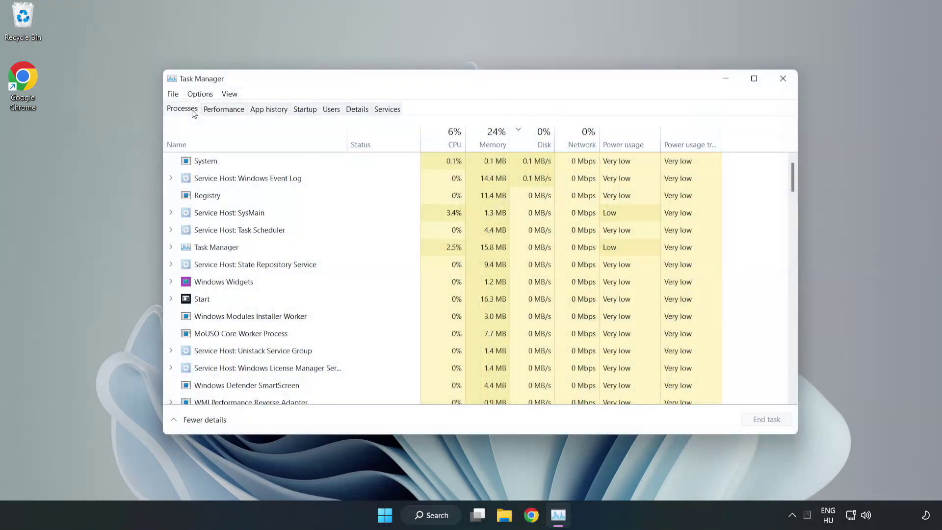
left_click(306, 112)
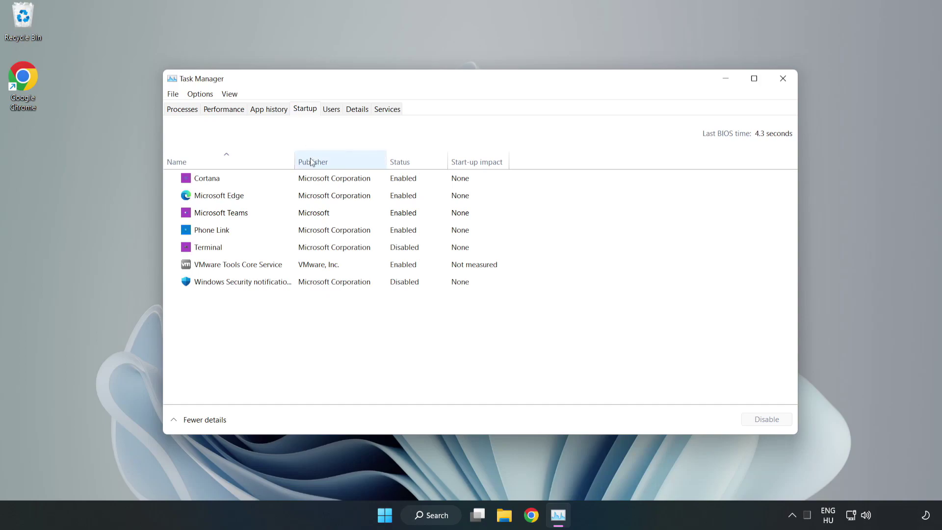
- Disable Cortana, Microsoft Edge, Microsoft Teams and Phone Link at startup, then close Task Manager
left_click(322, 179)
left_click(762, 419)
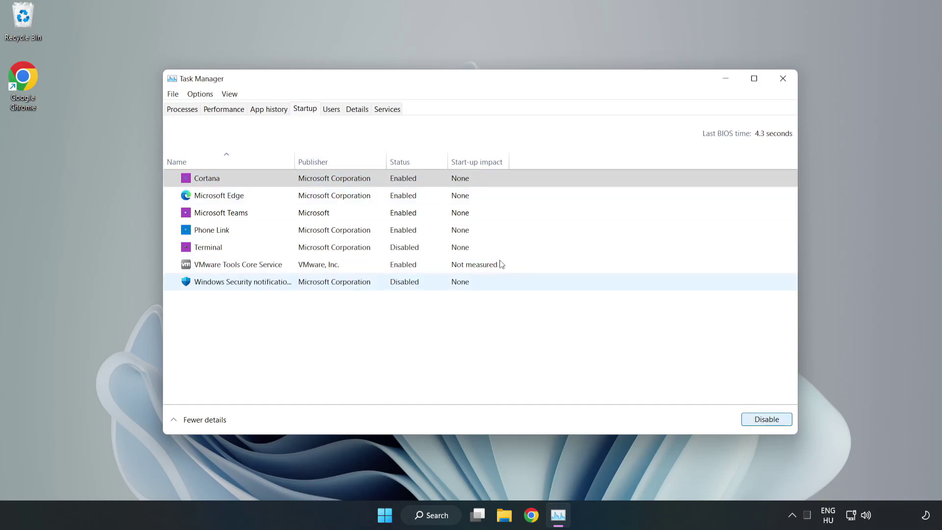
left_click(759, 420)
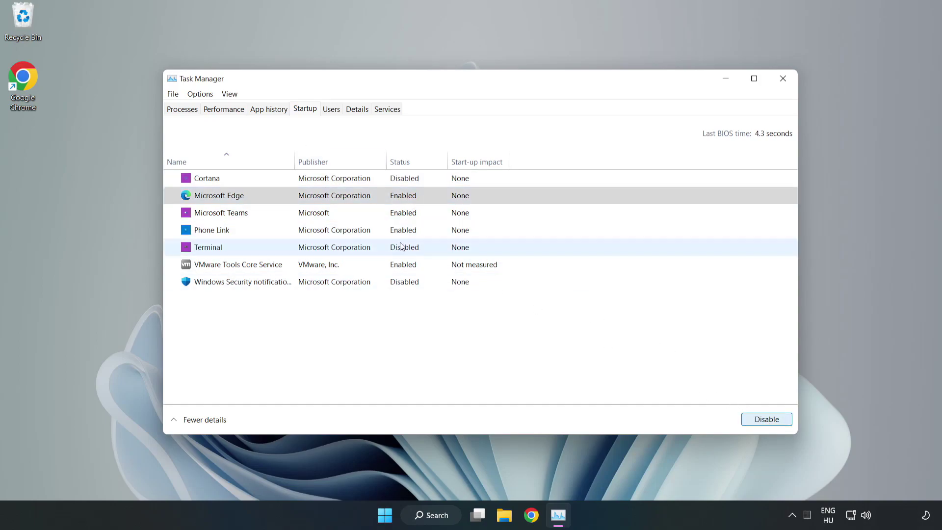
left_click(320, 213)
left_click(764, 420)
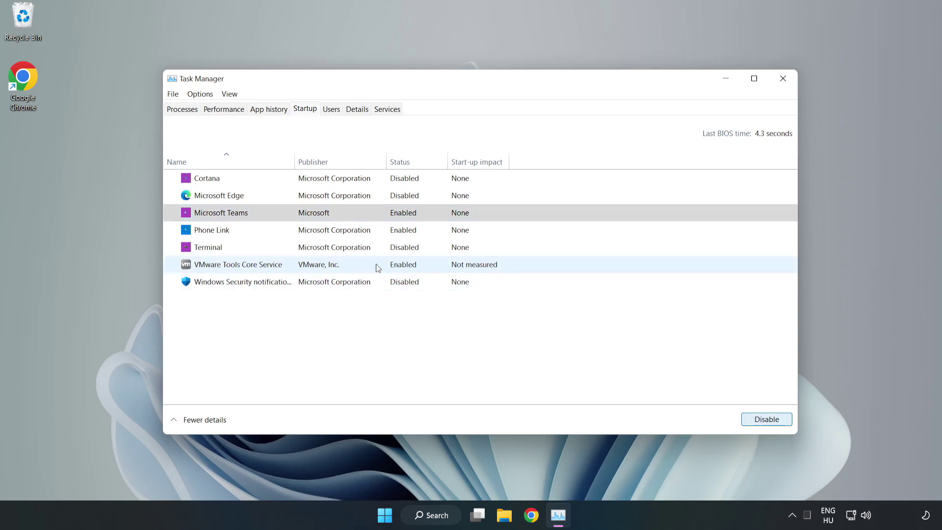
left_click(313, 230)
left_click(784, 422)
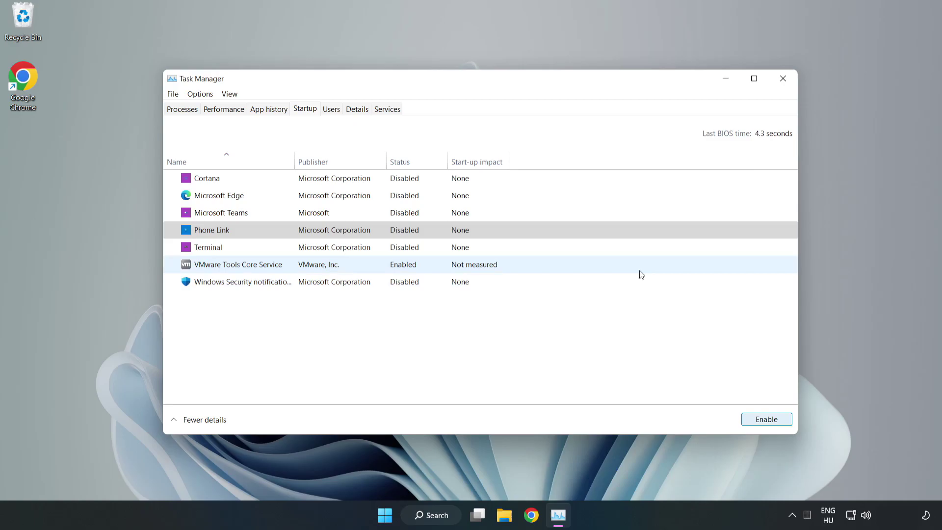
left_click(784, 80)
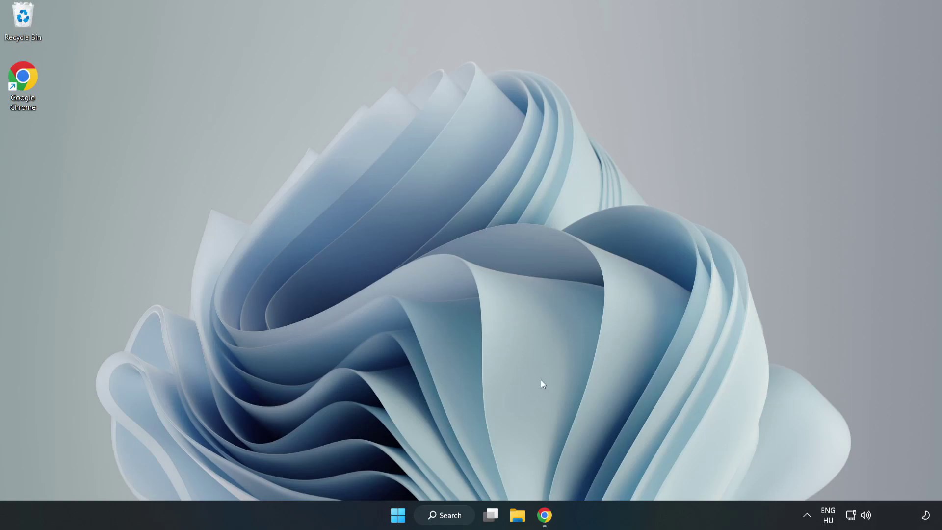
- Download the DirectX End-User Runtime Web Installer in Chrome and run dxwebsetup.exe
left_click(544, 517)
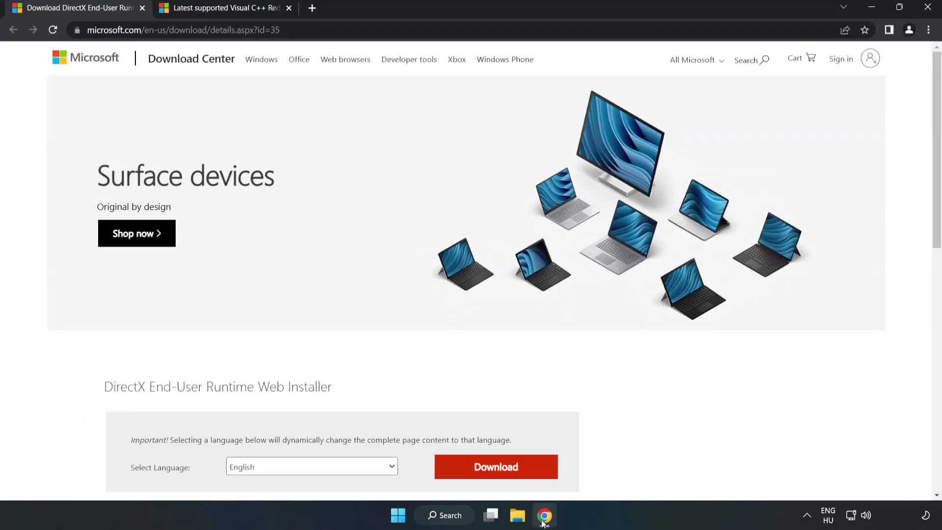
left_click_drag(295, 30, 129, 30)
left_click(129, 30)
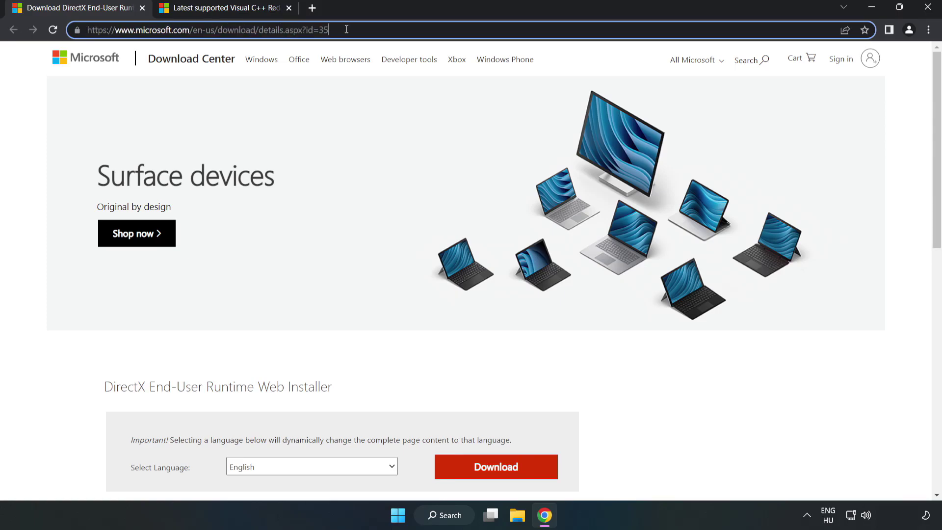
left_click(40, 112)
scroll(476, 325, "down", 3)
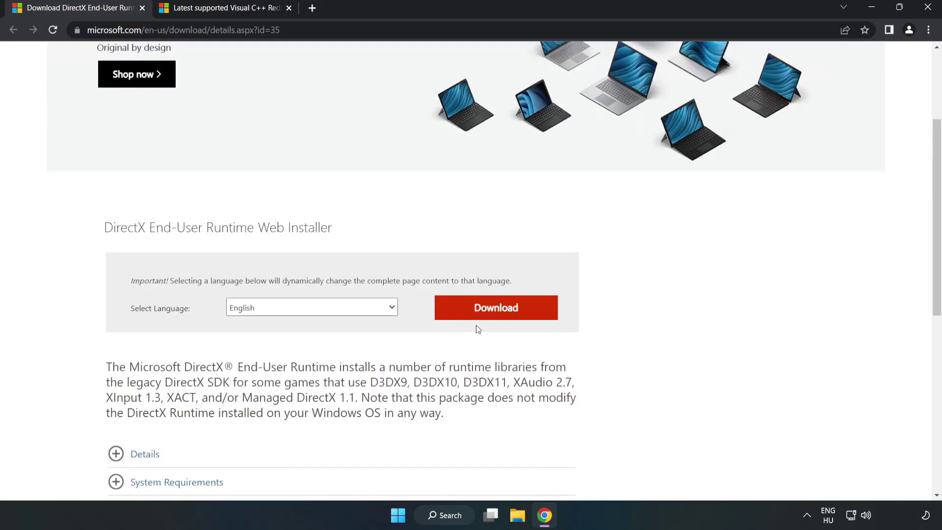
left_click(501, 316)
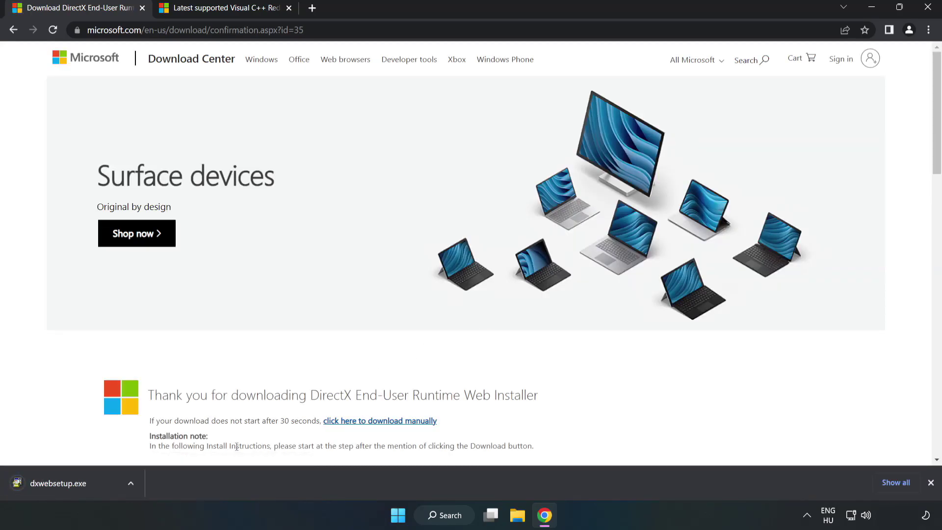
left_click(69, 483)
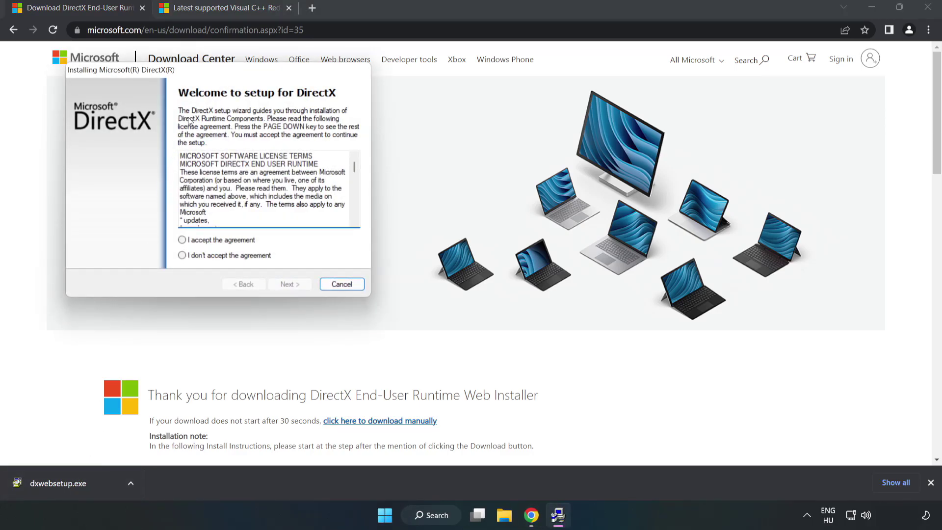
- Run DirectX Setup with the licence accepted and the Bing Bar declined; DirectX is already up to date
left_click_drag(212, 75, 459, 158)
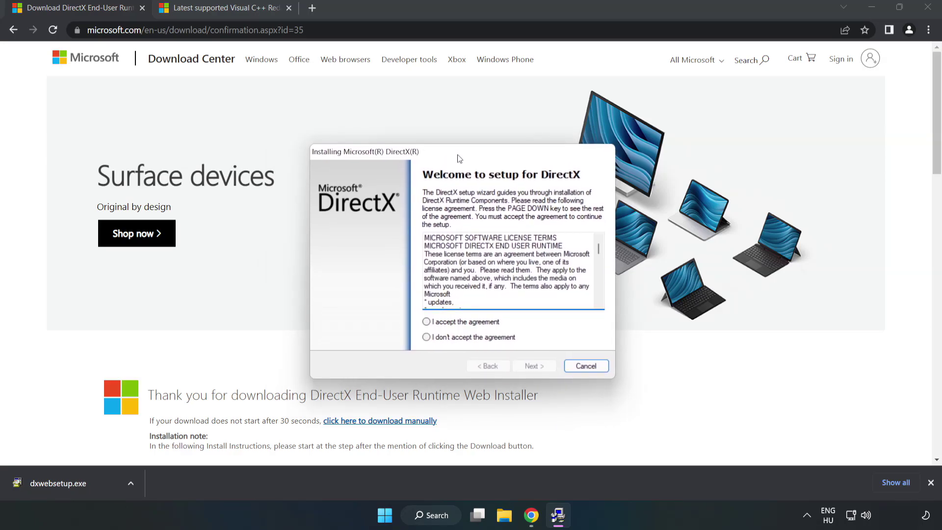
left_click_drag(598, 249, 591, 310)
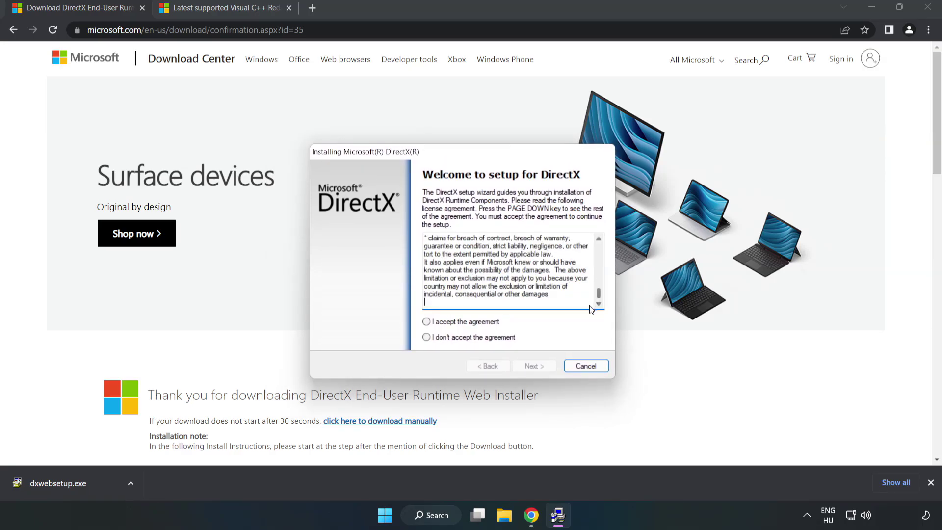
left_click(436, 324)
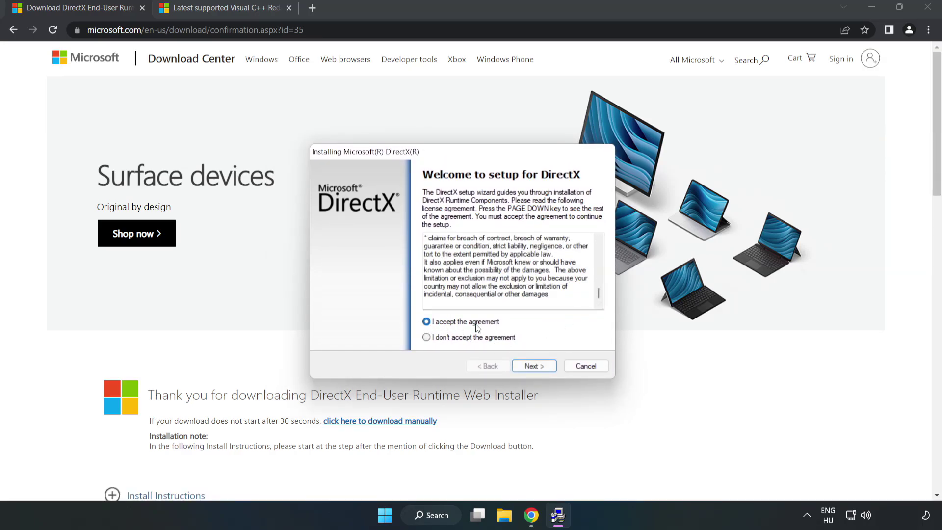
left_click(534, 366)
left_click(420, 280)
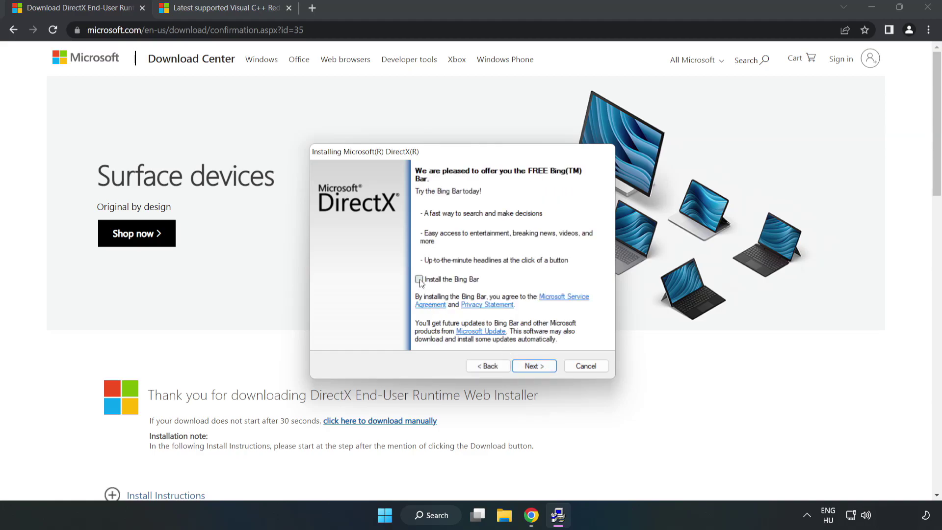
left_click(541, 367)
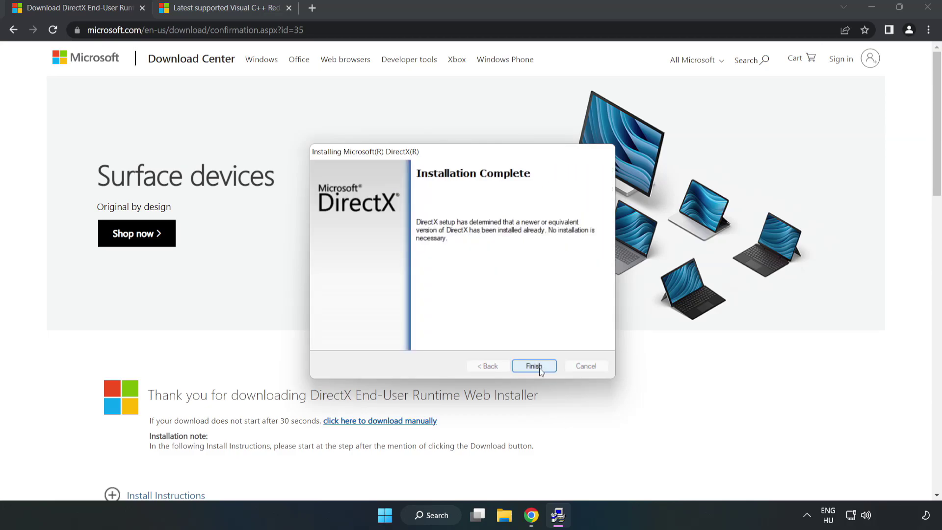
left_click(535, 367)
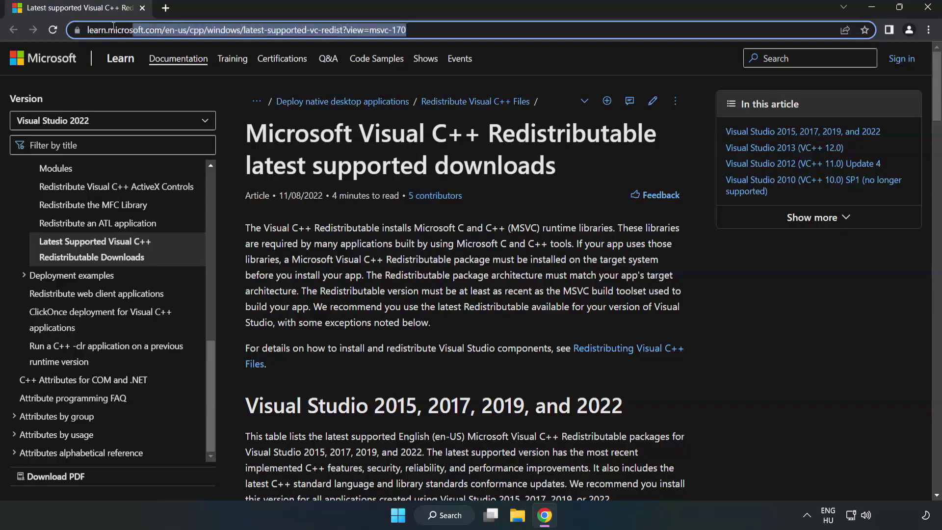
left_click(485, 31)
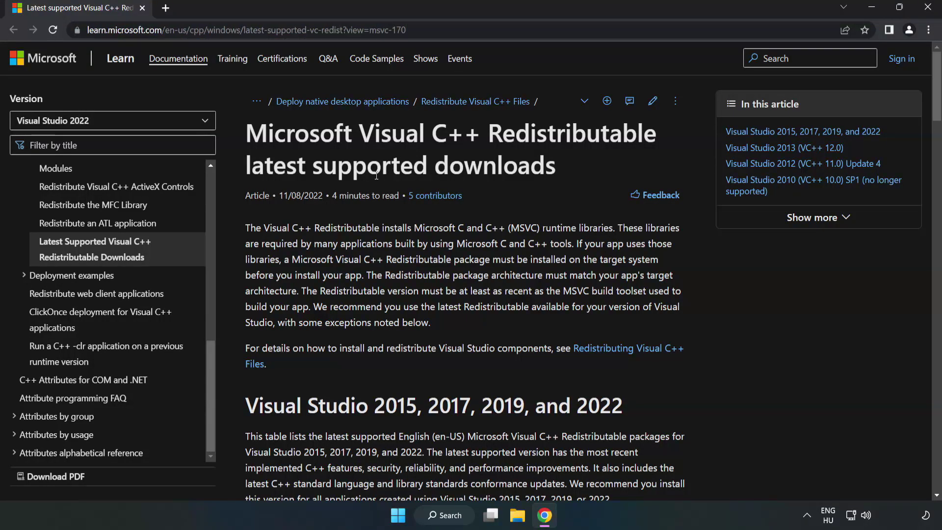
scroll(377, 177, "down", 4)
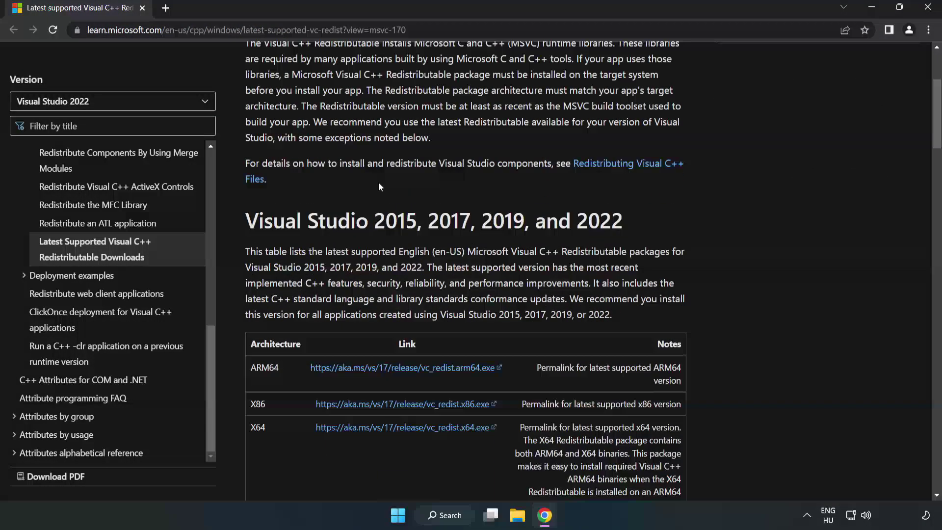
scroll(378, 187, "down", 3)
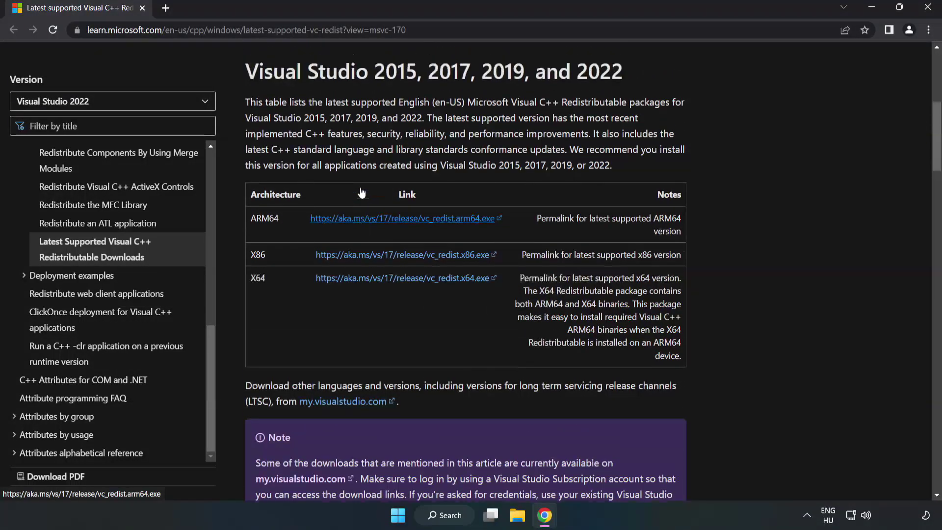
scroll(362, 192, "up", 1)
left_click_drag(246, 98, 622, 107)
left_click(619, 108)
left_click(380, 247)
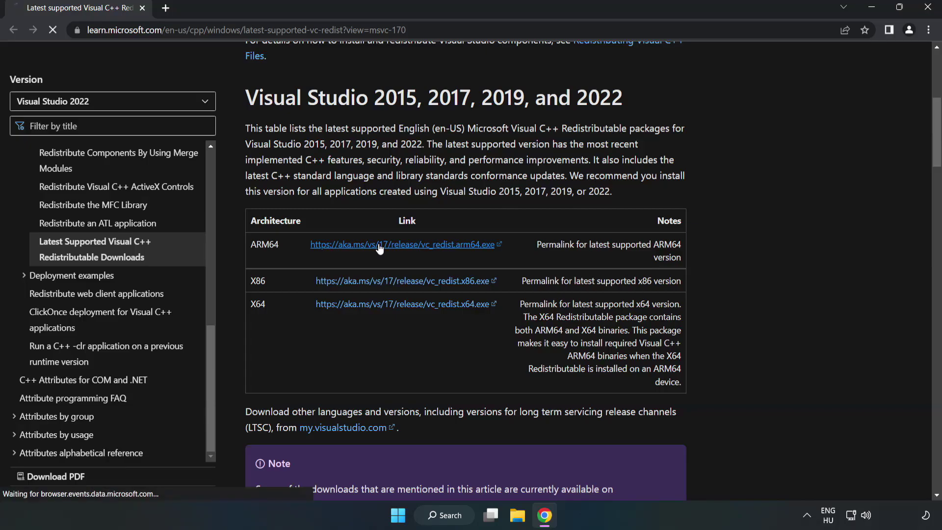
left_click(393, 281)
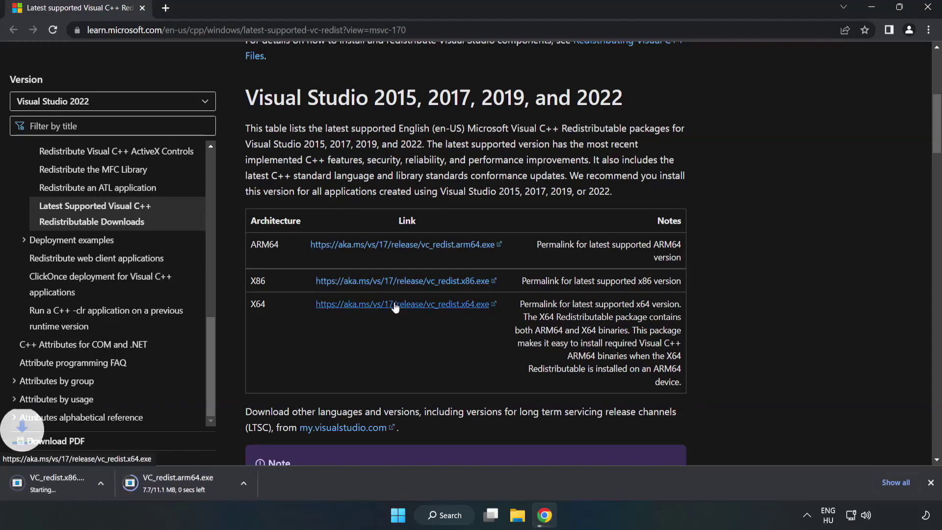
left_click(396, 305)
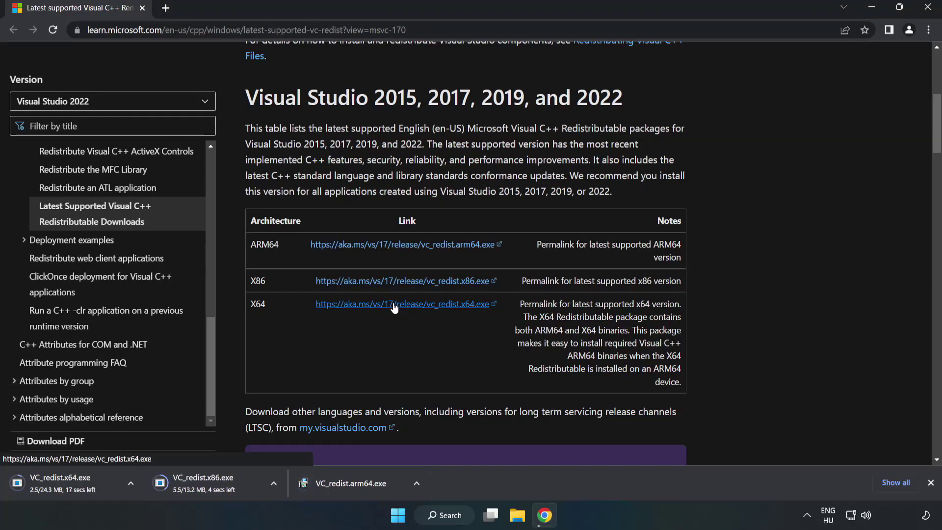
- Try installing the ARM64 redistributable, which fails as unsupported, then launch VC_redist.x86.exe
left_click(359, 484)
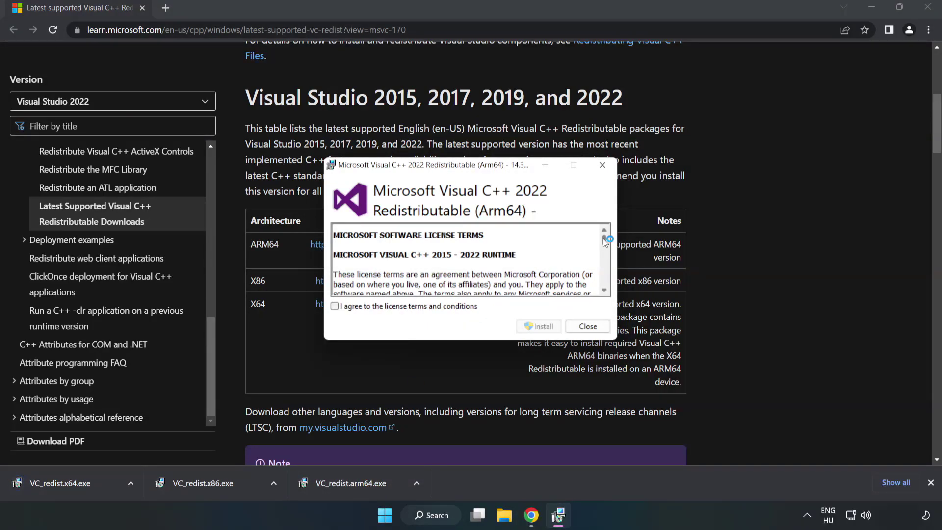
left_click_drag(603, 239, 605, 284)
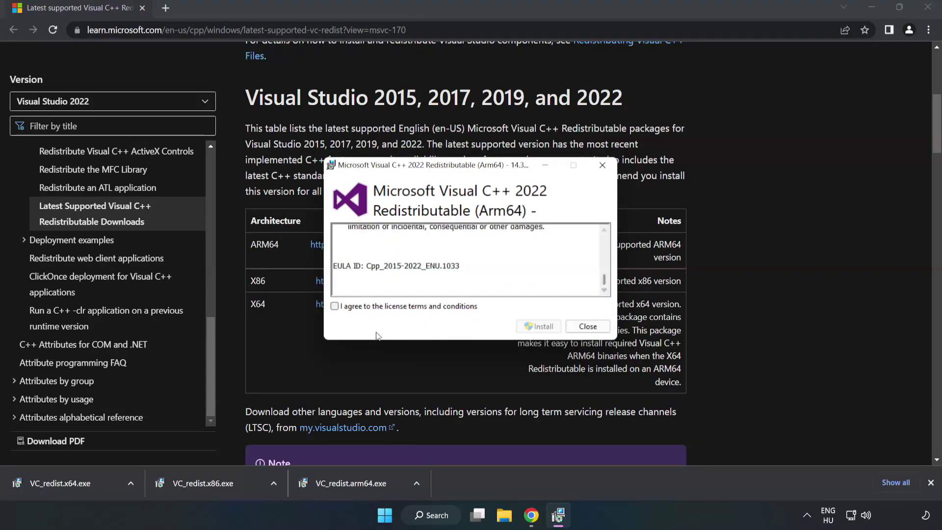
left_click(336, 306)
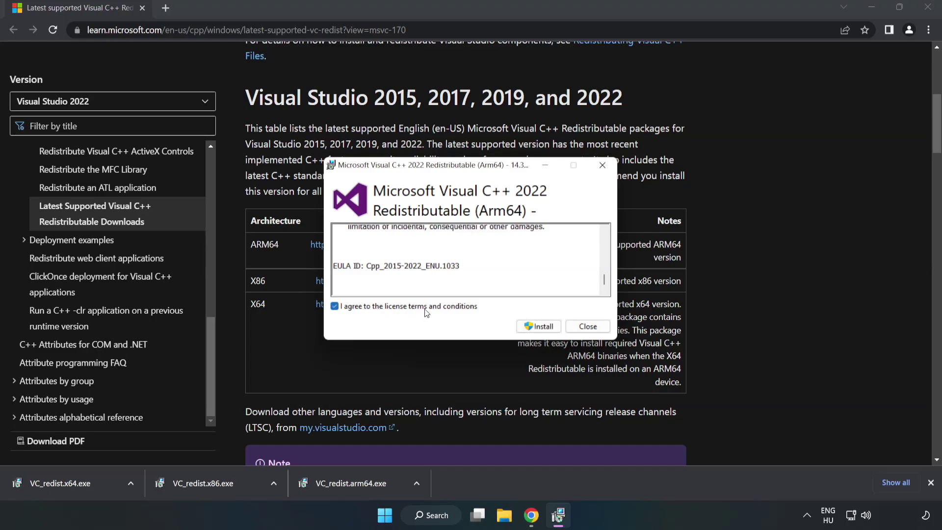
left_click(540, 326)
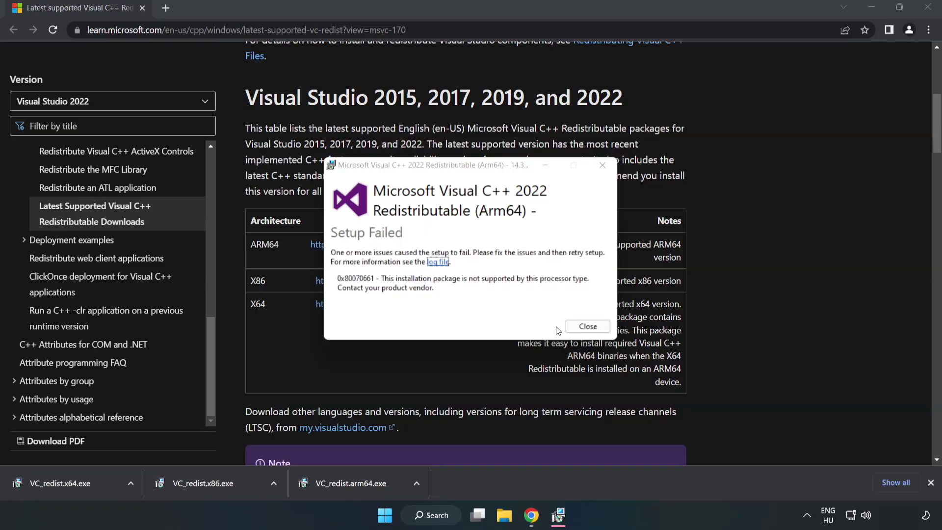
left_click(587, 327)
left_click(208, 481)
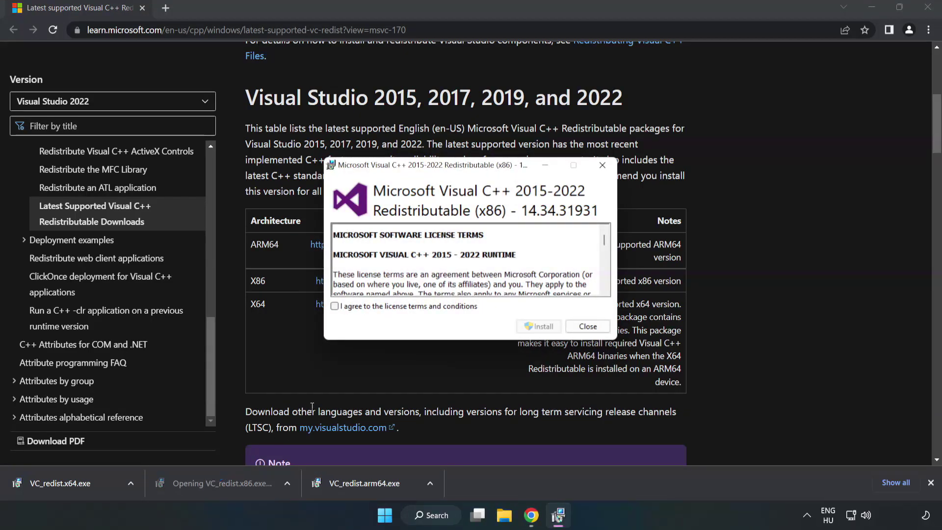
- Accept the licence and install the x86 Visual C++ 2015-2022 Redistributable 14.34.31931
left_click_drag(605, 240, 606, 290)
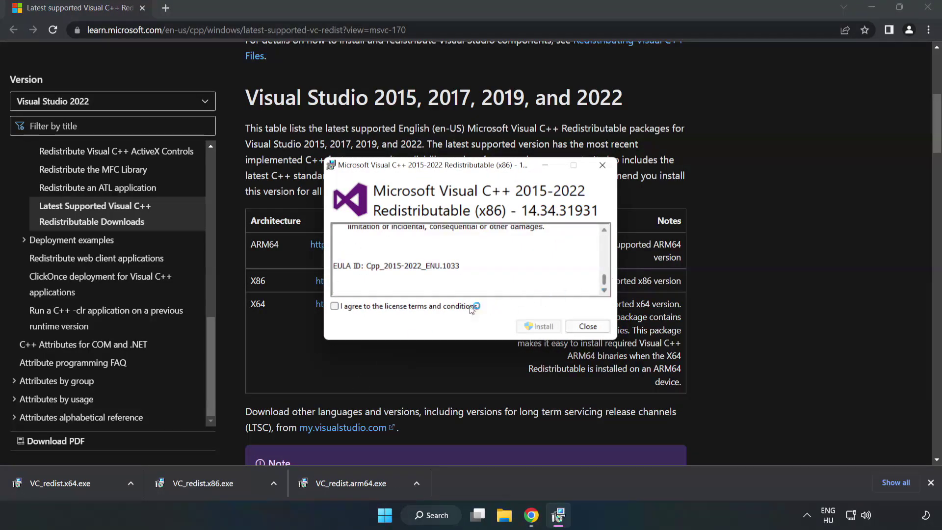
left_click(335, 307)
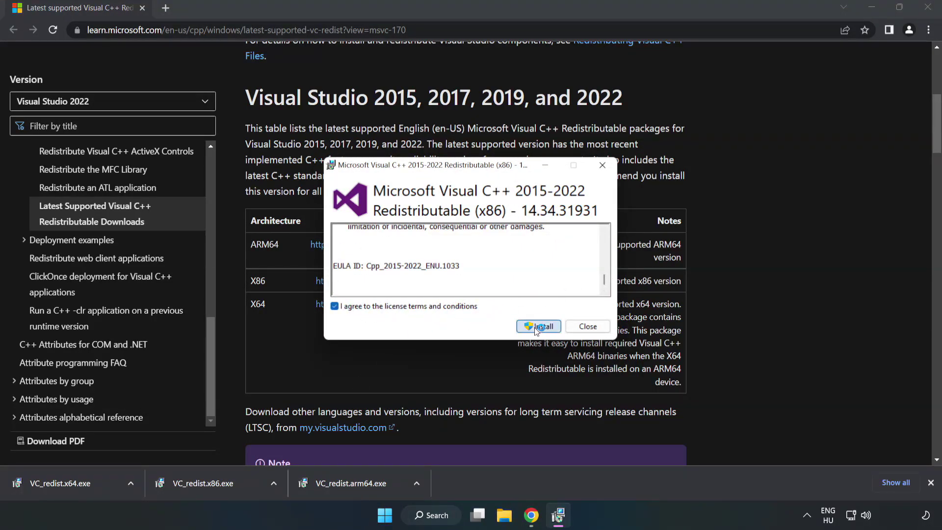
left_click(537, 327)
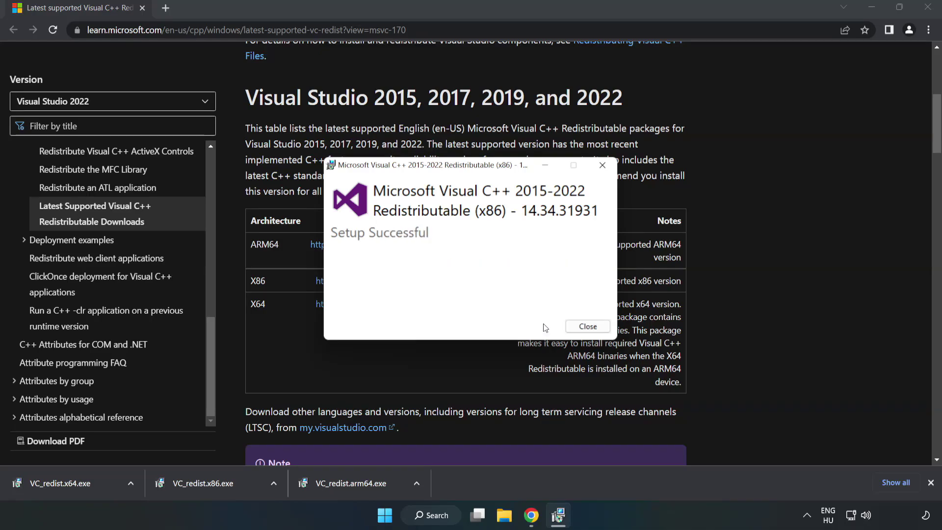
left_click(587, 327)
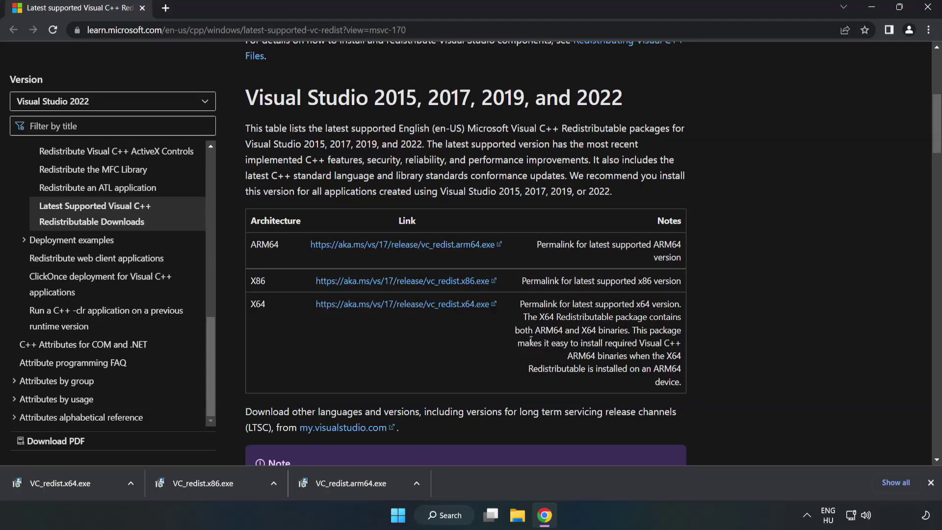
- Run VC_redist.x64.exe and install the x64 Visual C++ 2015-2022 Redistributable 14.34.31931
left_click(52, 482)
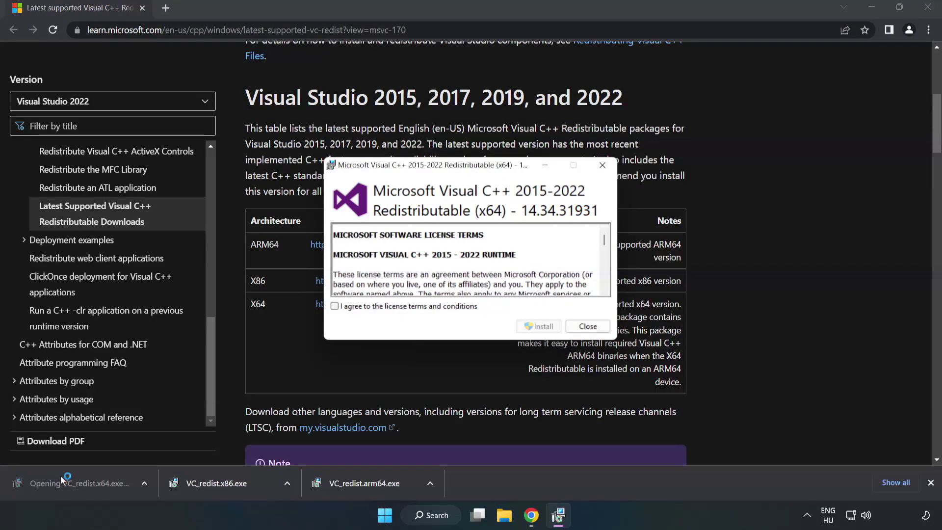
left_click_drag(604, 243, 606, 288)
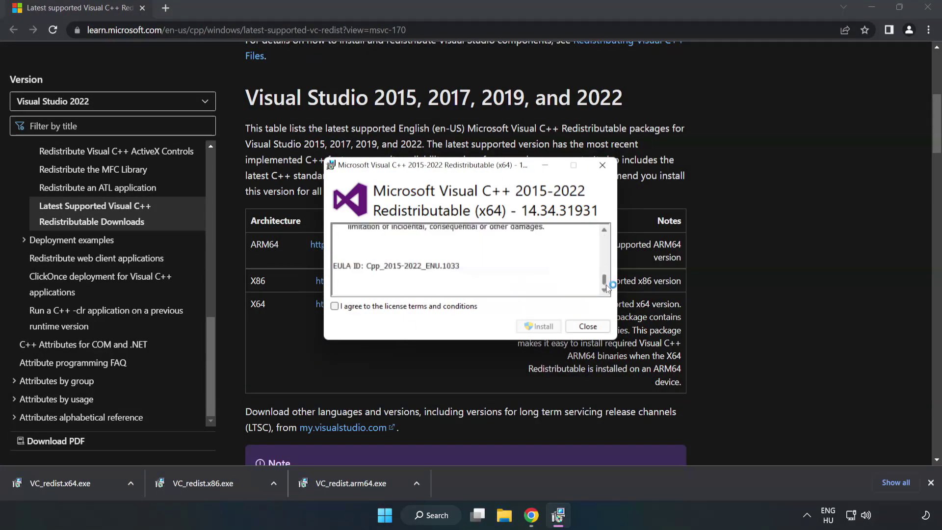
left_click(335, 306)
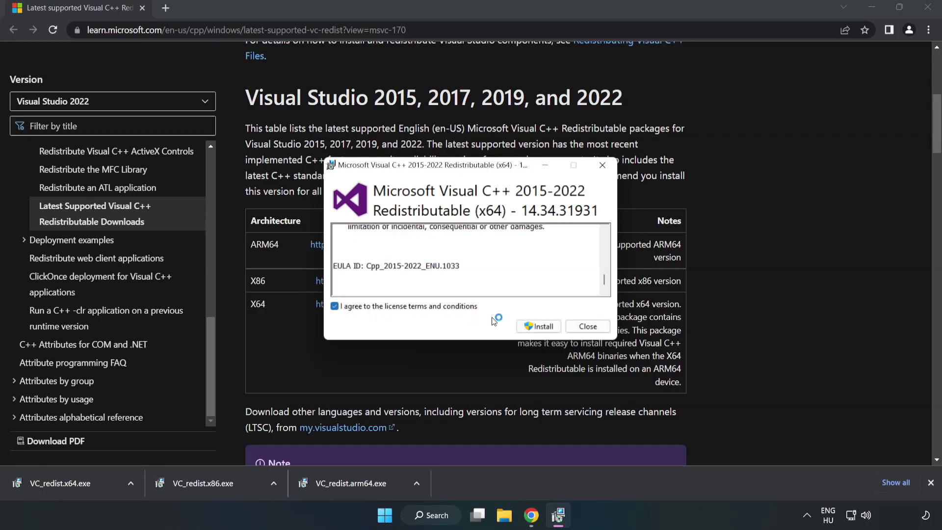
left_click(539, 326)
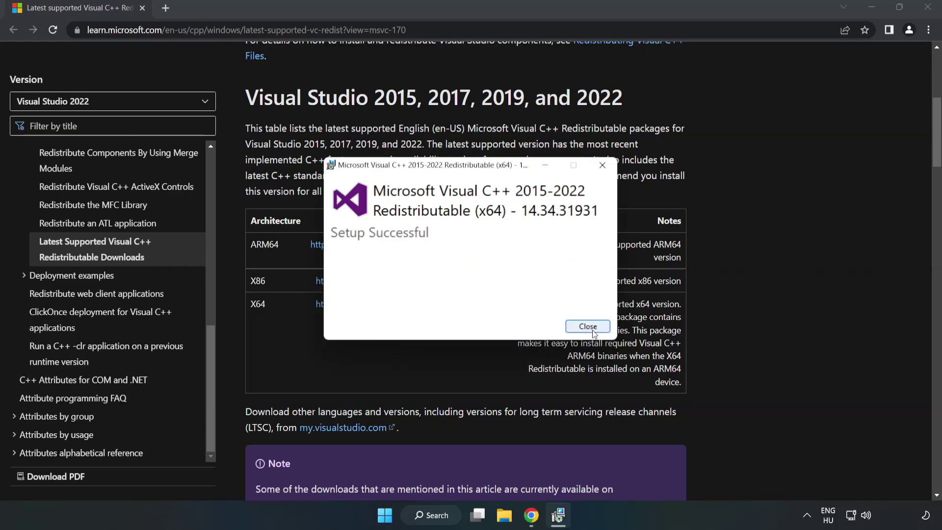
left_click(593, 331)
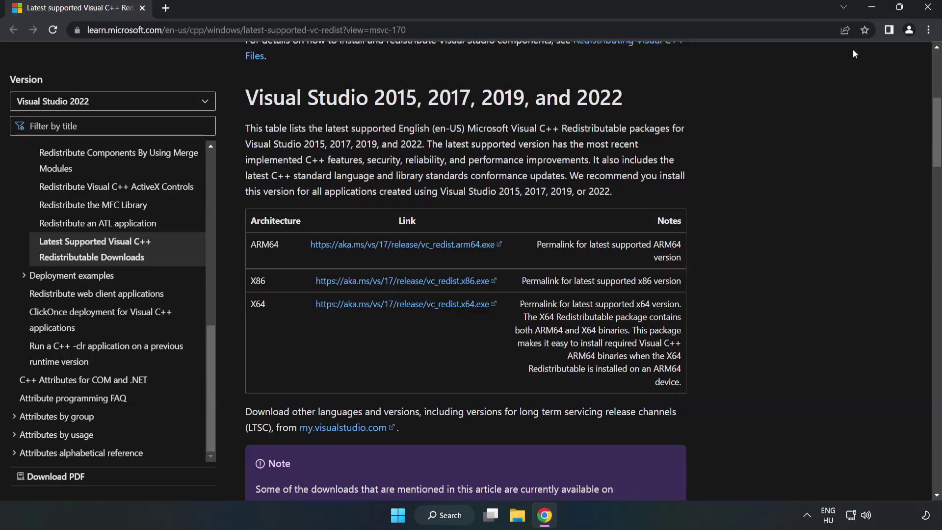
- Close Chrome and launch Command Prompt as administrator from a 'cmd' search
left_click(929, 12)
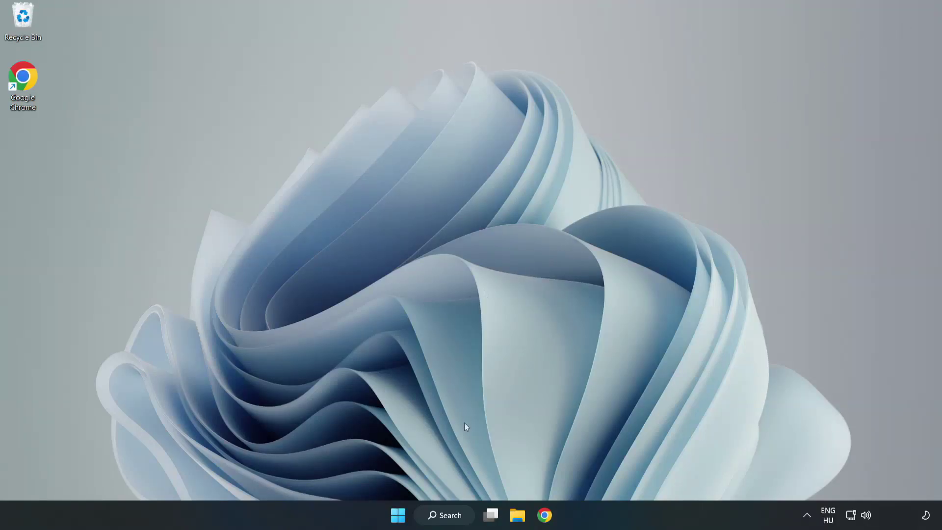
left_click(449, 515)
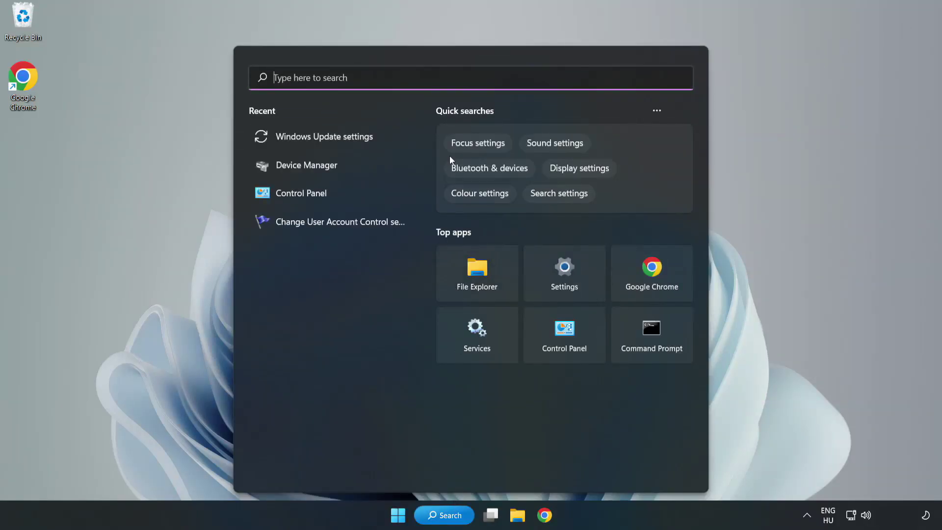
type("cmd")
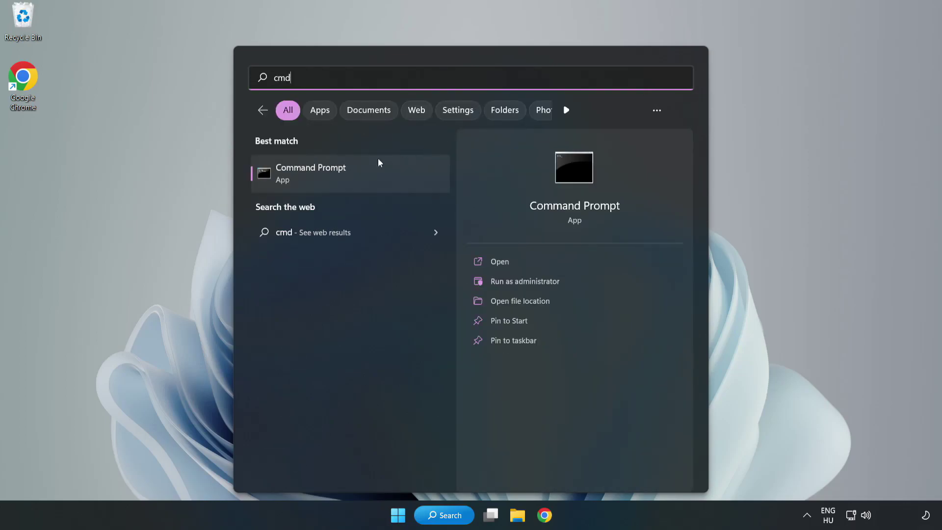
right_click(371, 179)
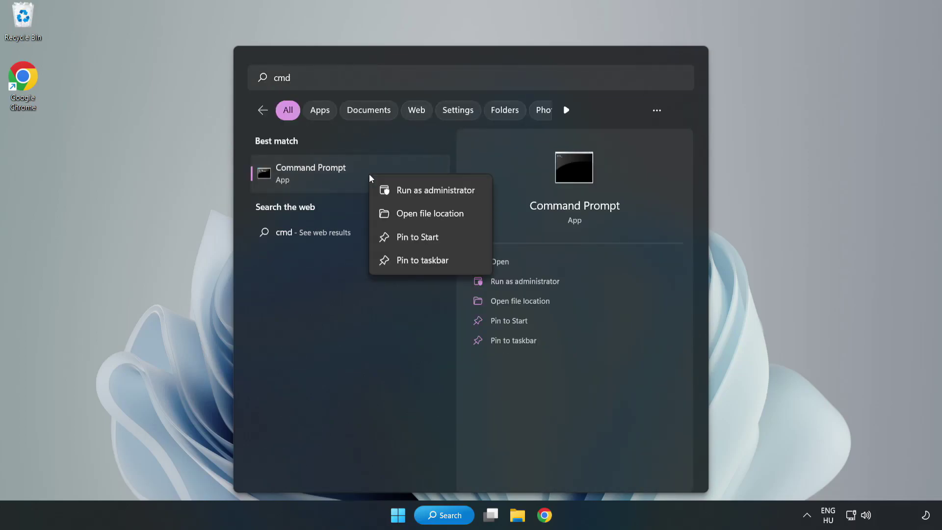
left_click(407, 192)
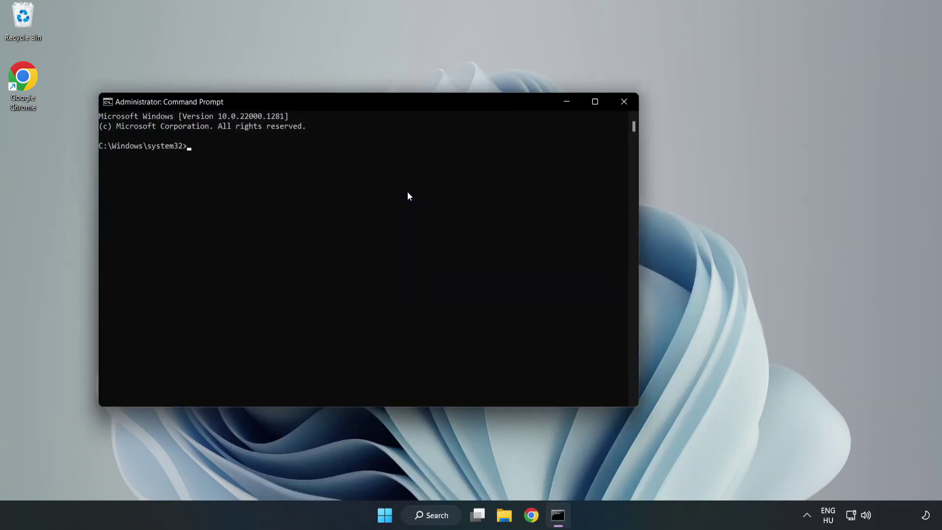
- Run sfc /scannow, which finds no integrity violations, then close Command Prompt
left_click_drag(379, 105, 480, 108)
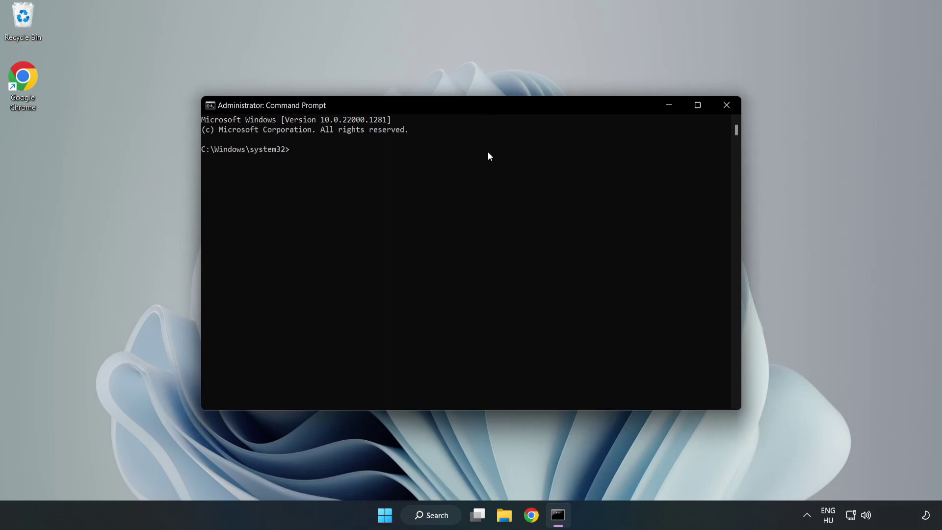
type("sfc ")
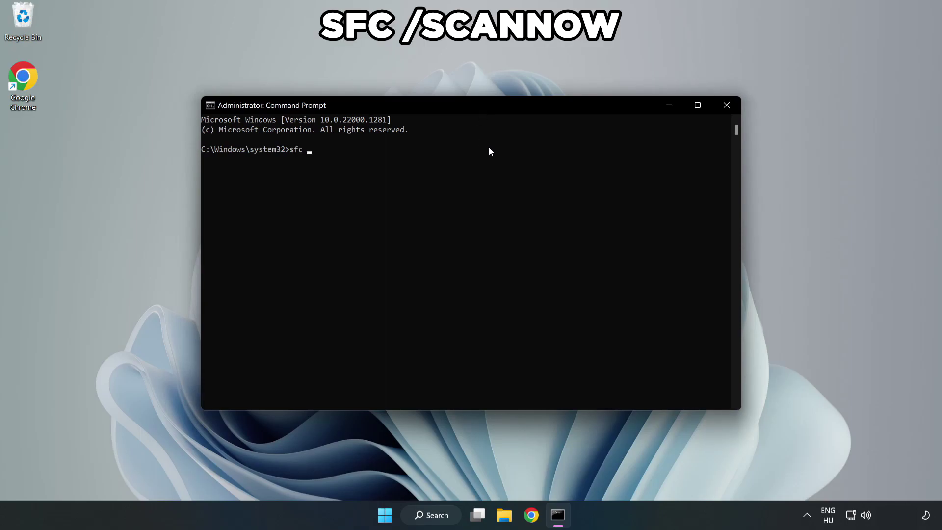
type("/scannow")
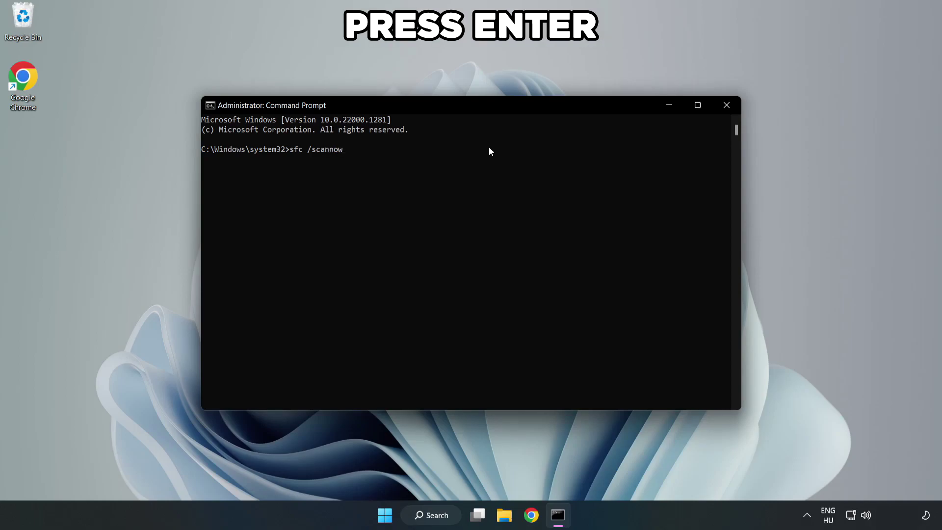
key("Return")
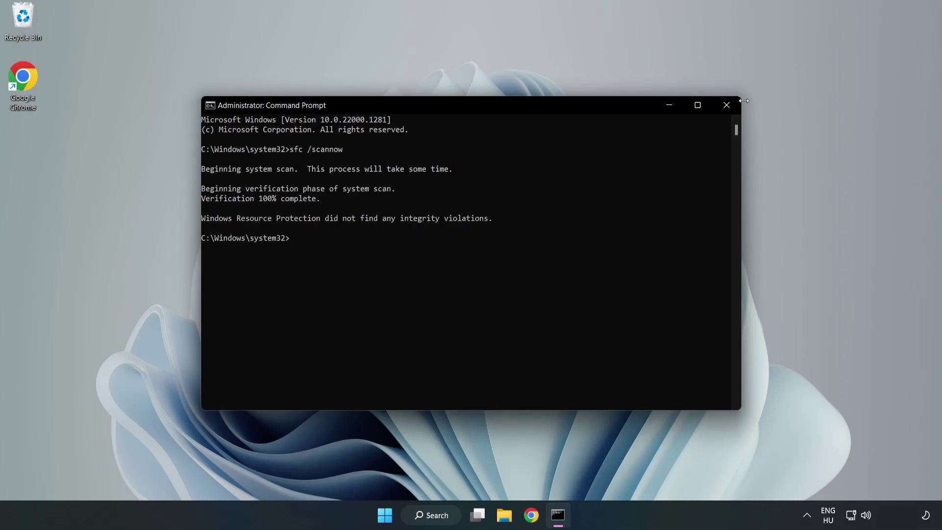
left_click(726, 107)
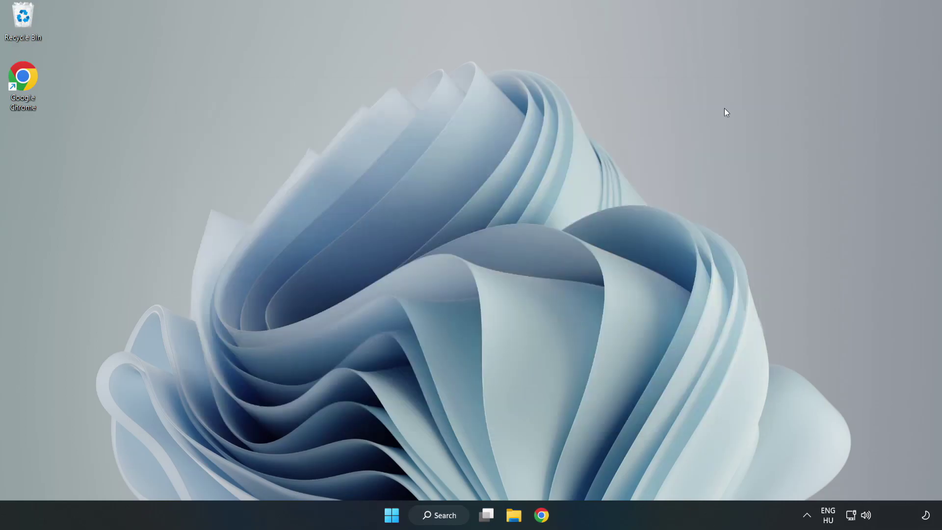
- Show the Start menu's power options: Sleep, Shut down and Restart
left_click(398, 515)
left_click(623, 473)
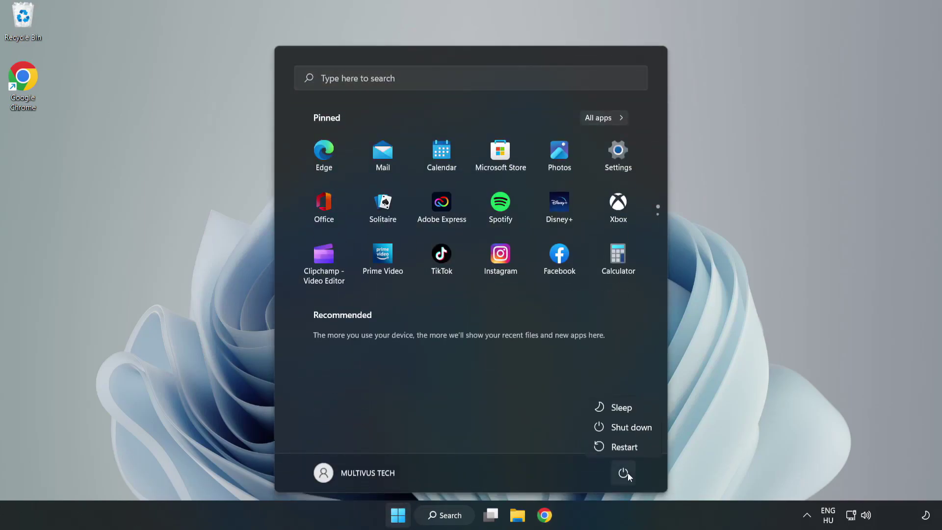